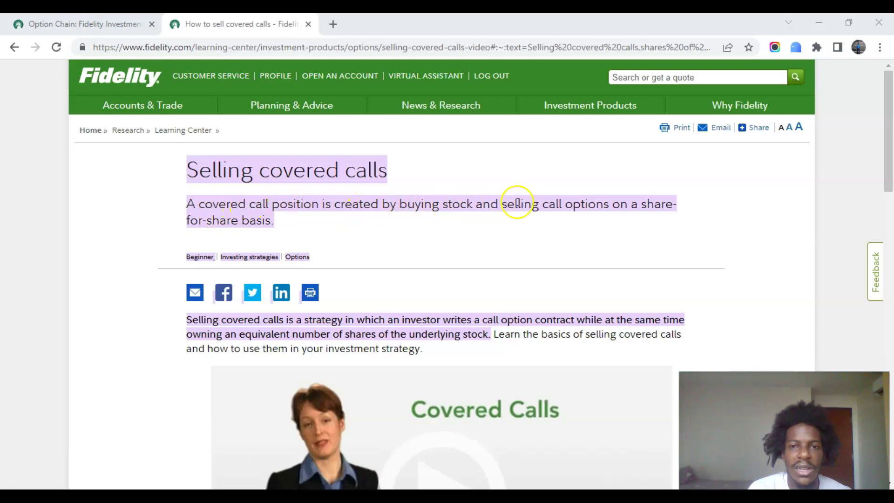
Read the overview of selling covered calls on the learning center page.
scroll(144, 239, down, 2)
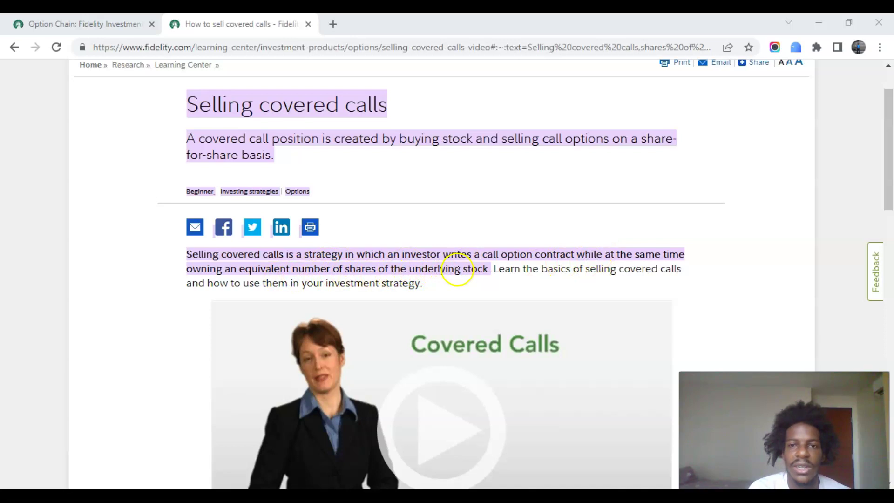
scroll(73, 230, down, 7)
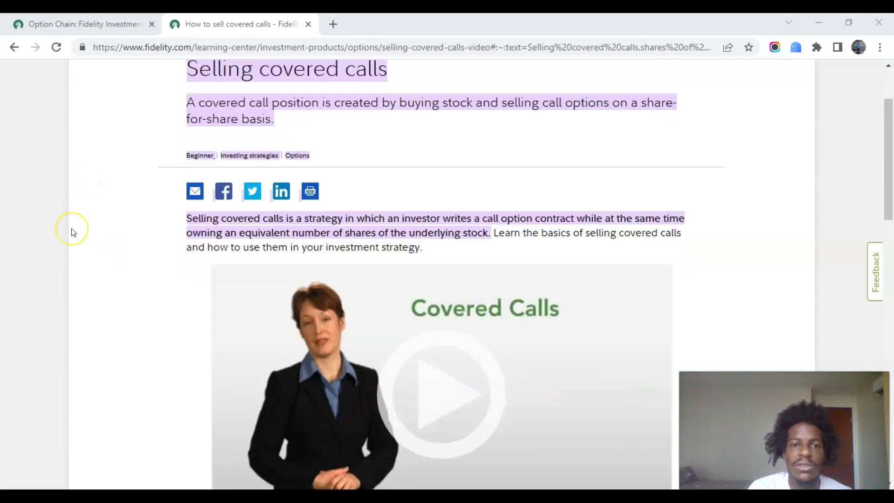
scroll(73, 231, up, 3)
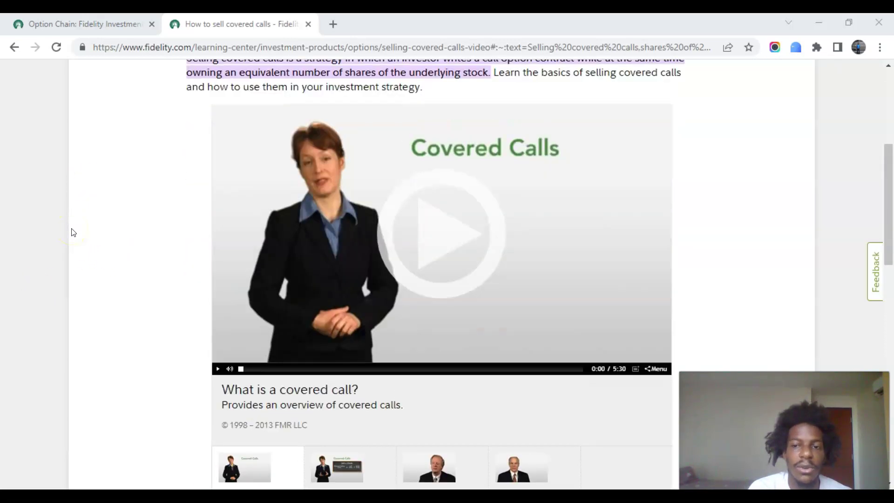
scroll(73, 232, up, 3)
scroll(73, 232, up, 3)
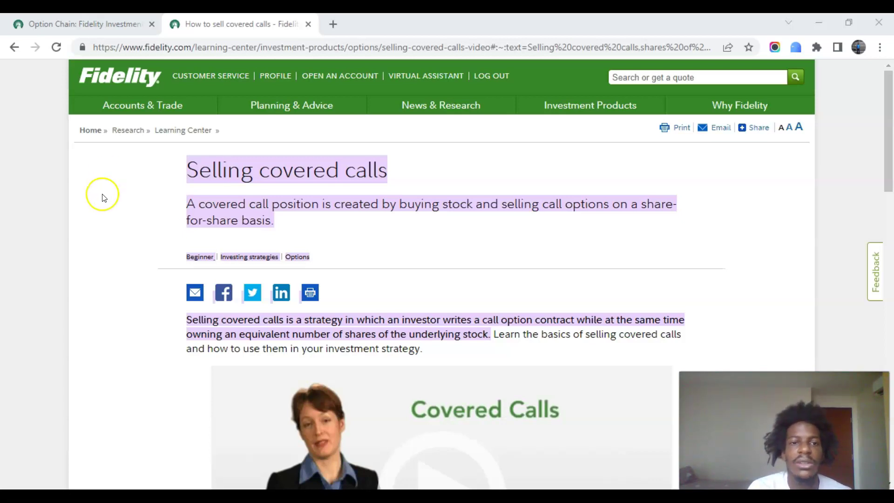
Switch to the AMC option chain page and locate the Options entry under News & Research.
click(103, 24)
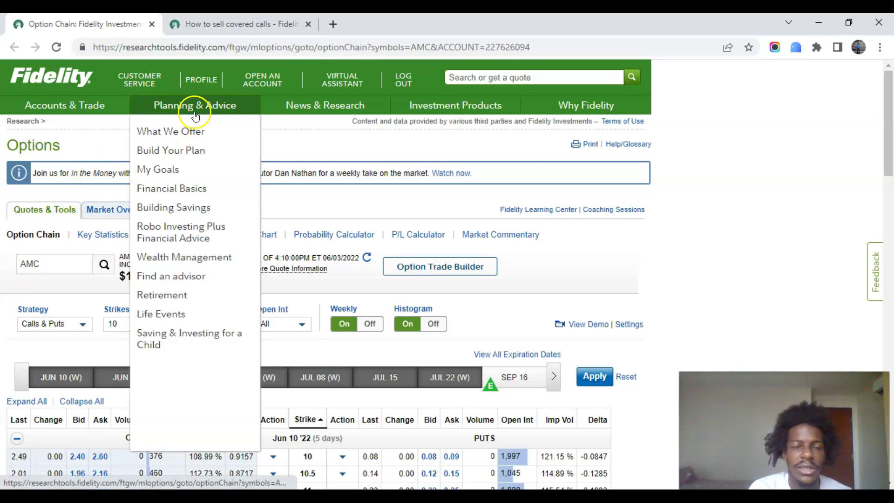
mouse_move(97, 105)
mouse_move(274, 112)
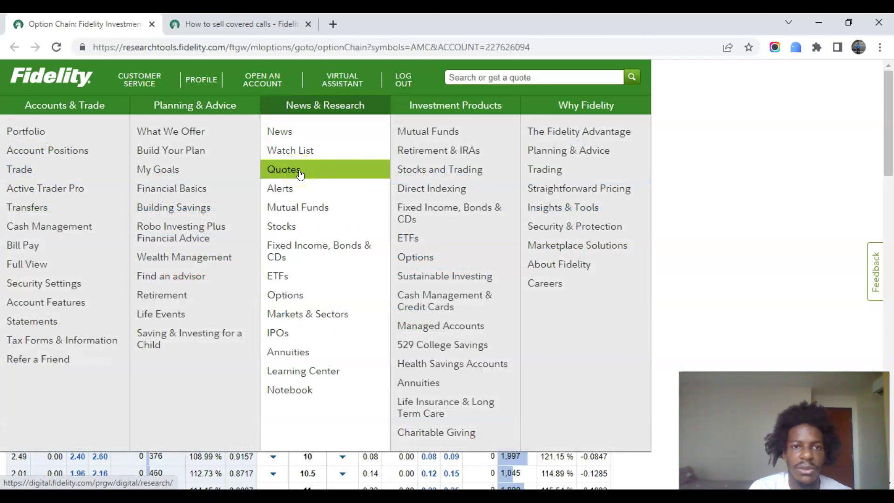
click(302, 295)
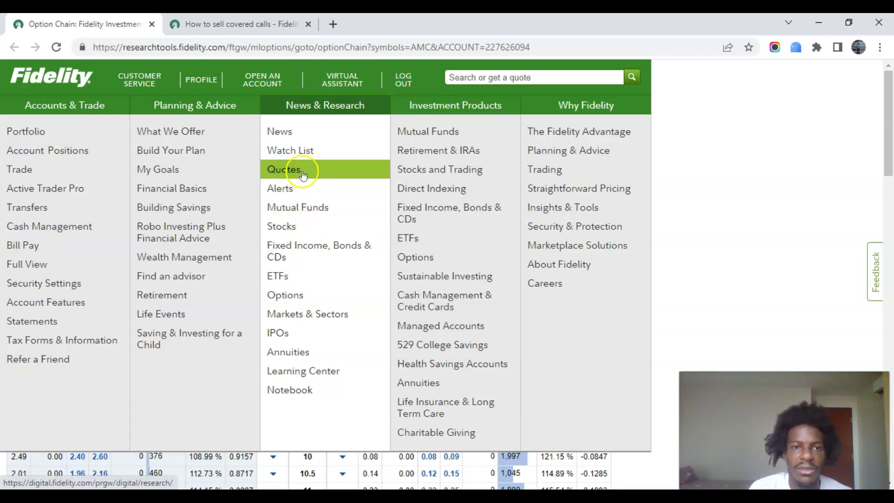
click(299, 300)
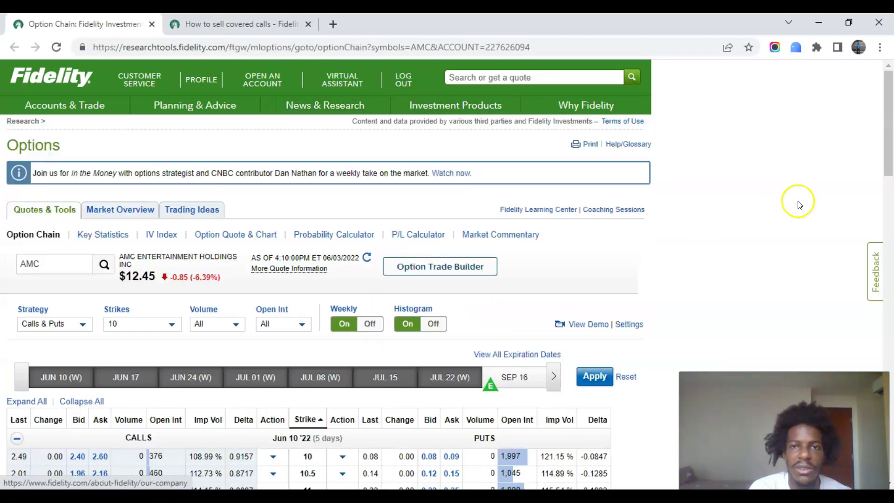
Examine the AMC share price, the chain's filters and the calls and puts for the nearest expiration.
scroll(649, 262, down, 2)
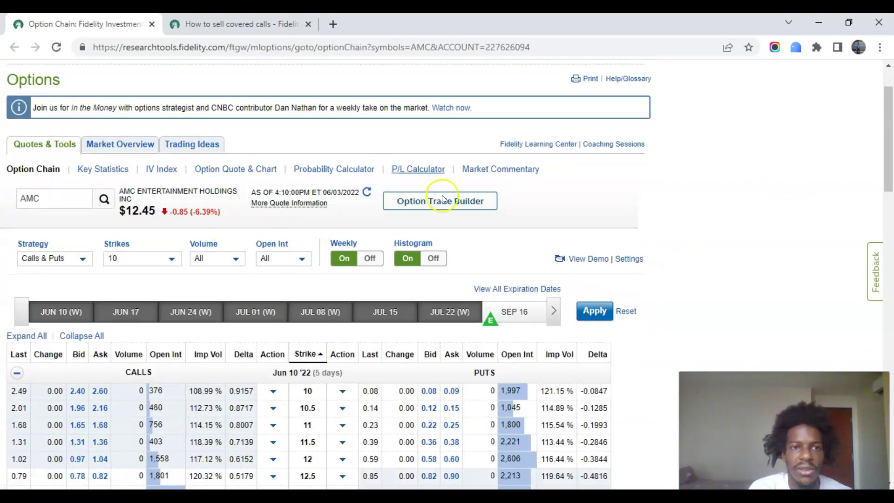
scroll(279, 237, down, 3)
scroll(157, 211, up, 4)
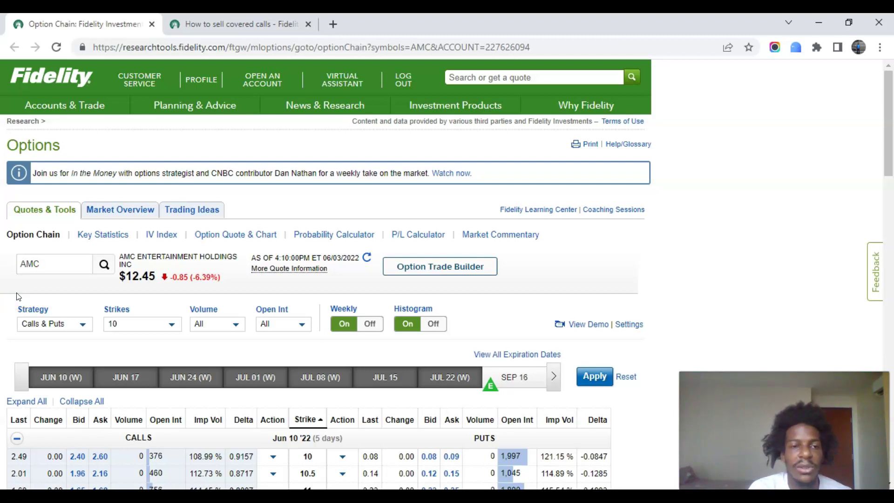
scroll(18, 297, down, 4)
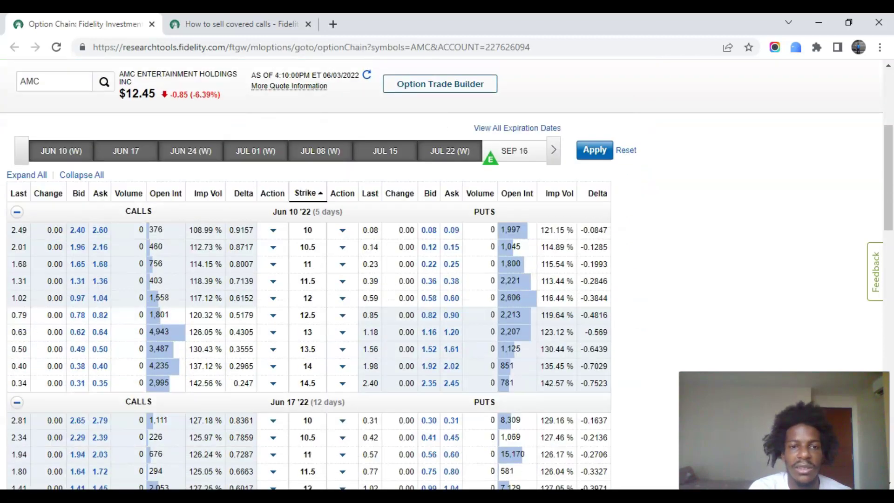
scroll(308, 298, down, 1)
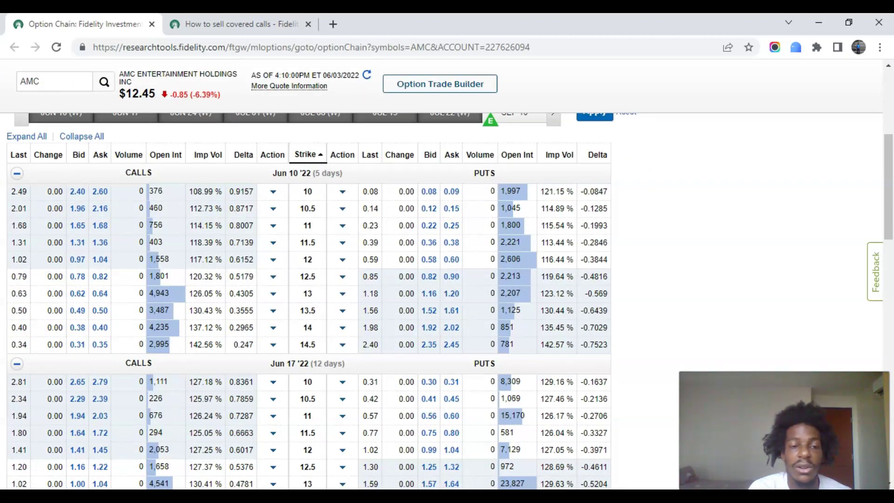
scroll(308, 298, up, 6)
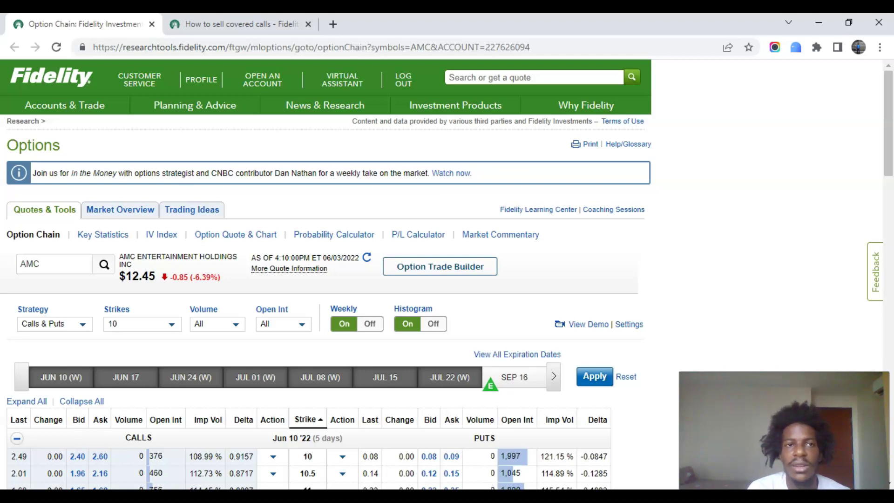
scroll(326, 274, down, 1)
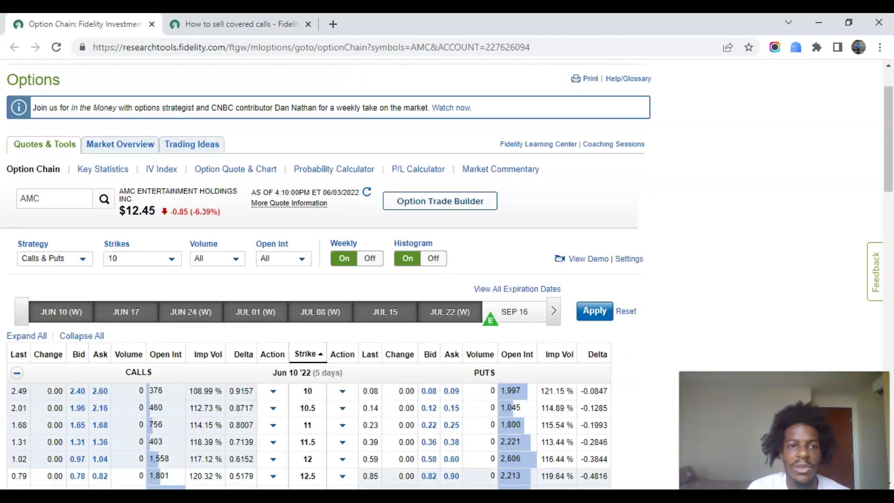
scroll(193, 263, down, 3)
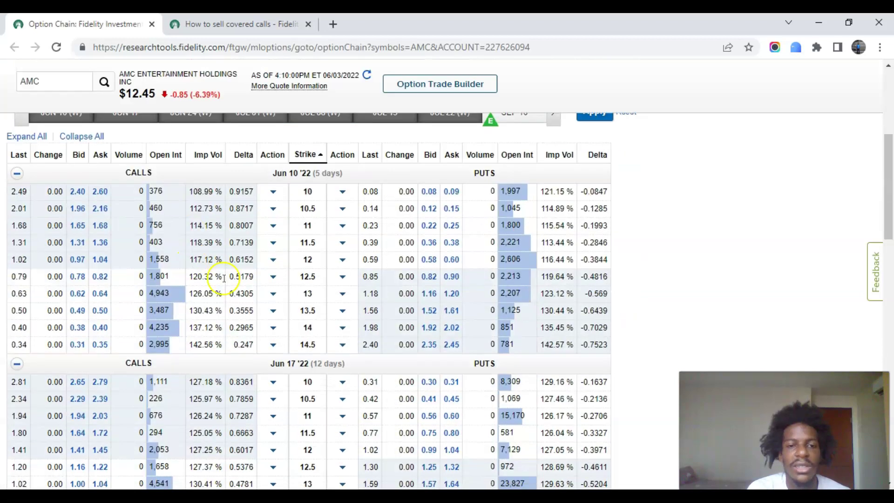
scroll(287, 284, up, 4)
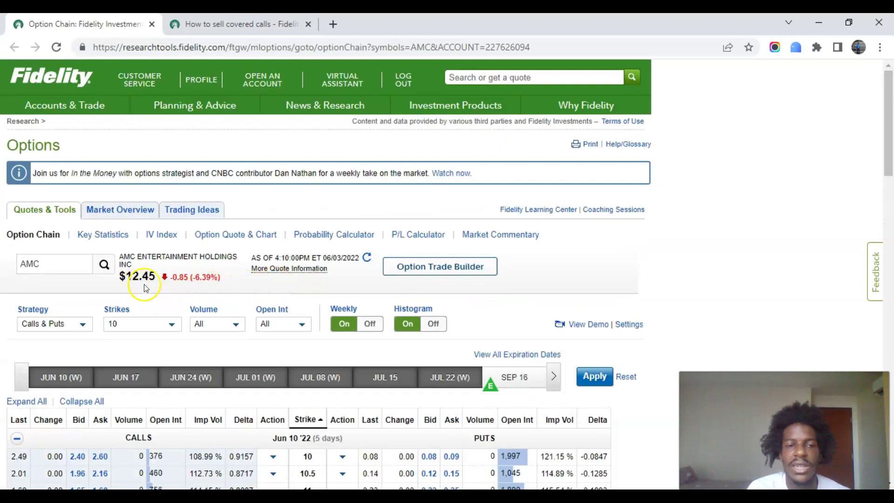
scroll(186, 275, down, 5)
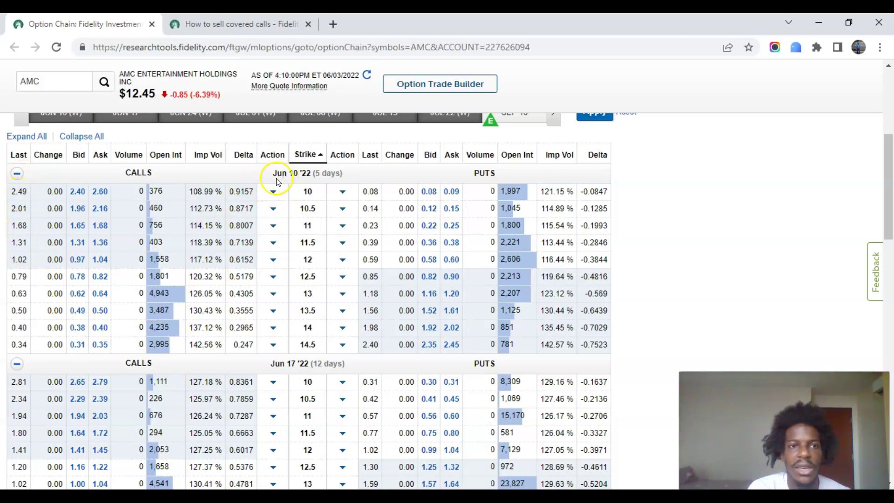
Compare the Jun 10 and Jun 17 call listings in the AMC option chain.
scroll(114, 184, up, 1)
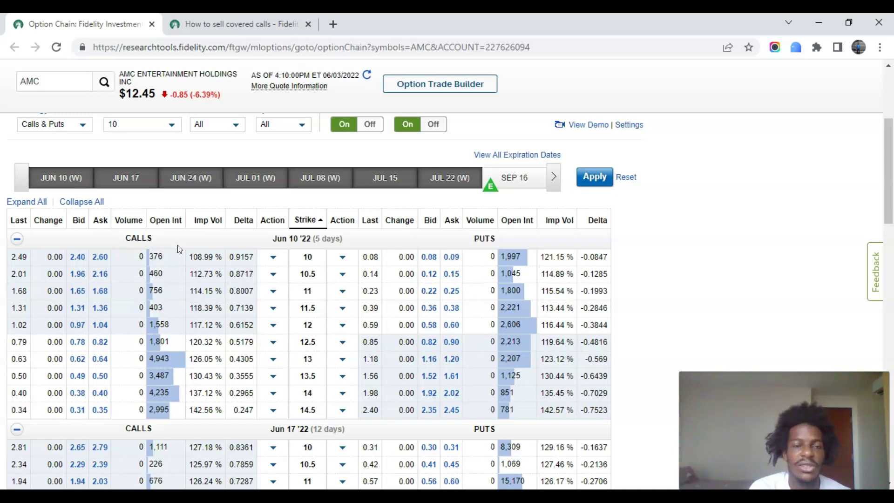
scroll(177, 248, down, 4)
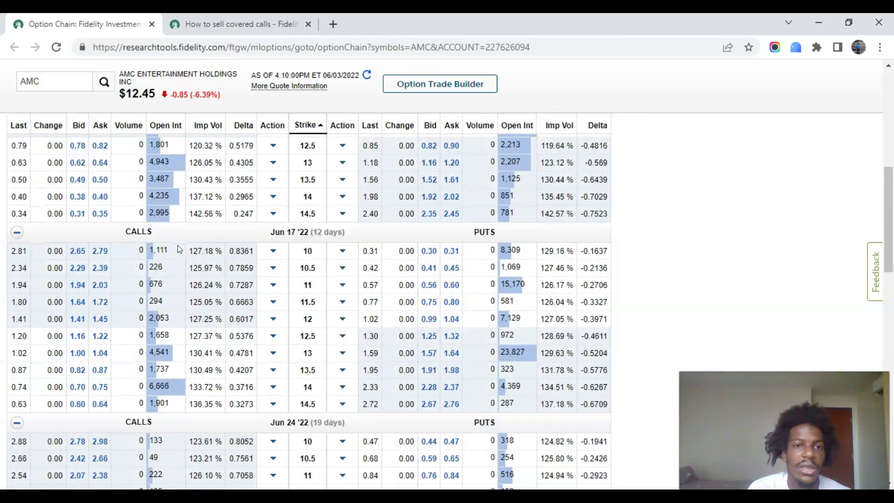
scroll(178, 248, up, 4)
scroll(178, 303, down, 3)
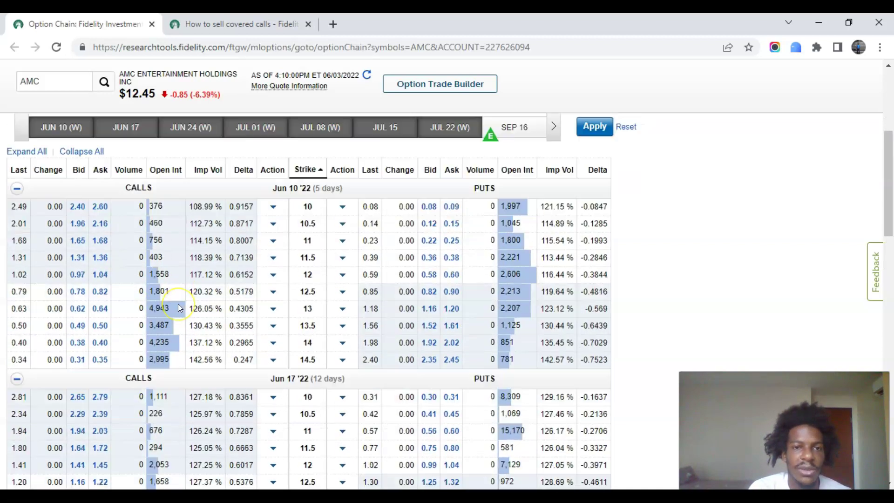
click(181, 303)
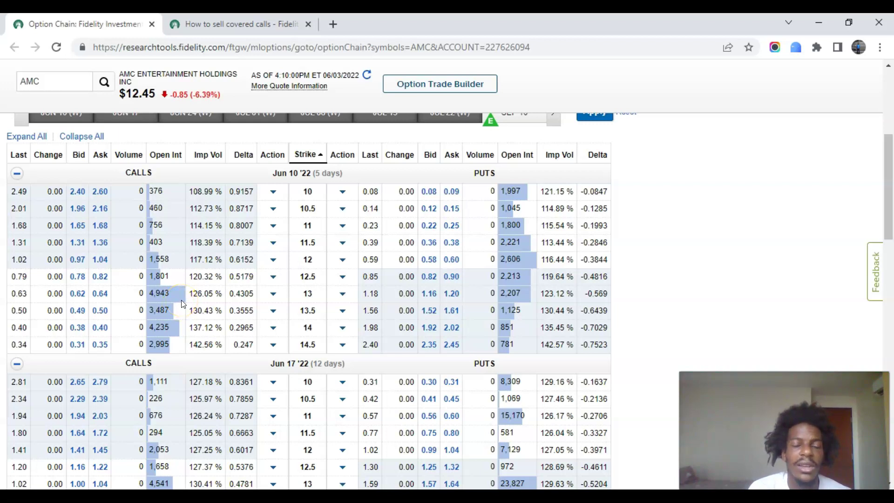
scroll(181, 303, down, 4)
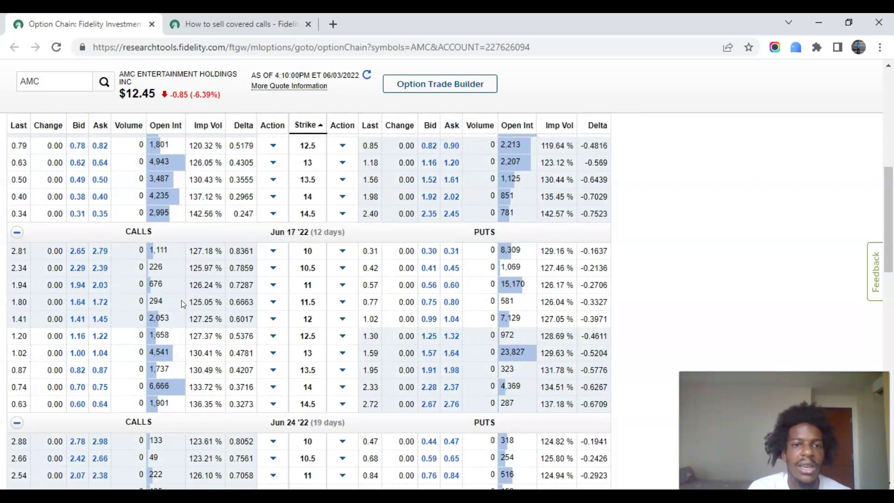
scroll(182, 303, up, 3)
scroll(181, 302, up, 6)
scroll(181, 302, down, 4)
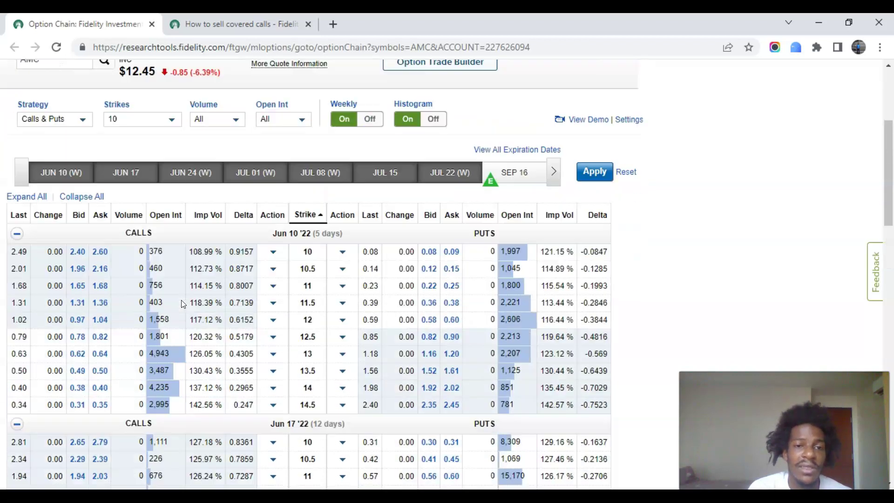
Compare call bid and ask premiums across the expirations from Jun 10 to Jul 08.
click(101, 319)
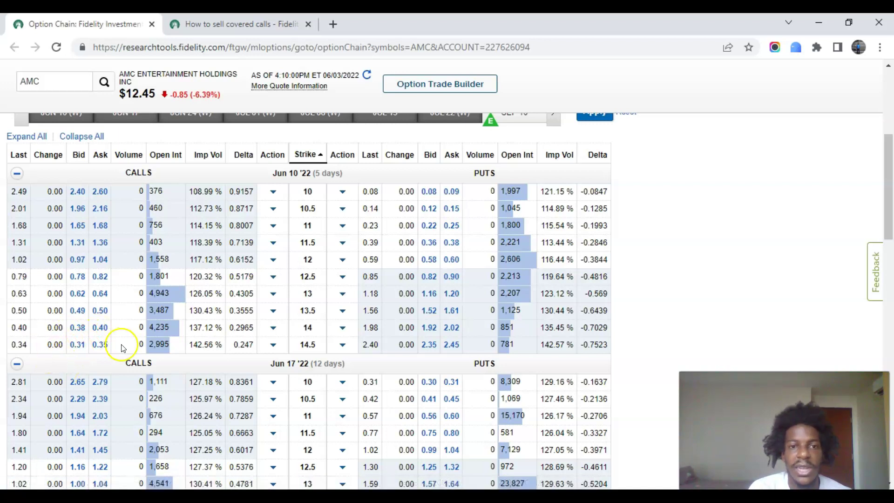
scroll(125, 335, down, 11)
scroll(125, 335, down, 1)
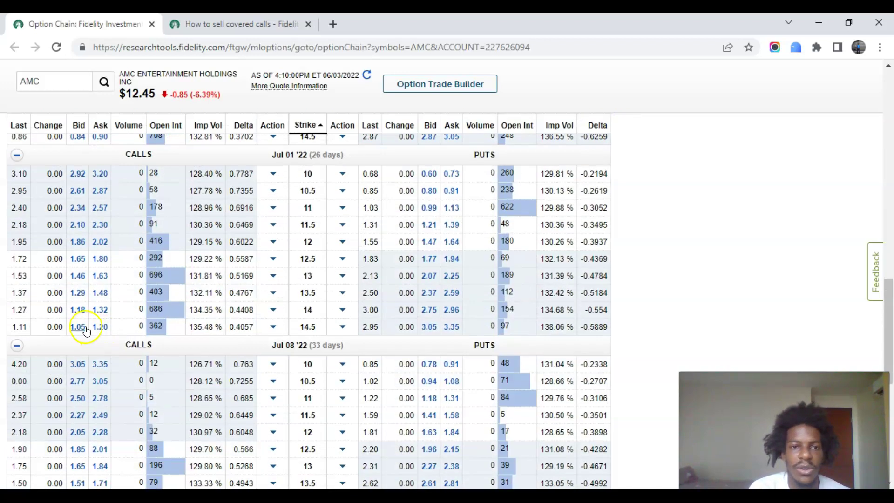
scroll(86, 330, up, 6)
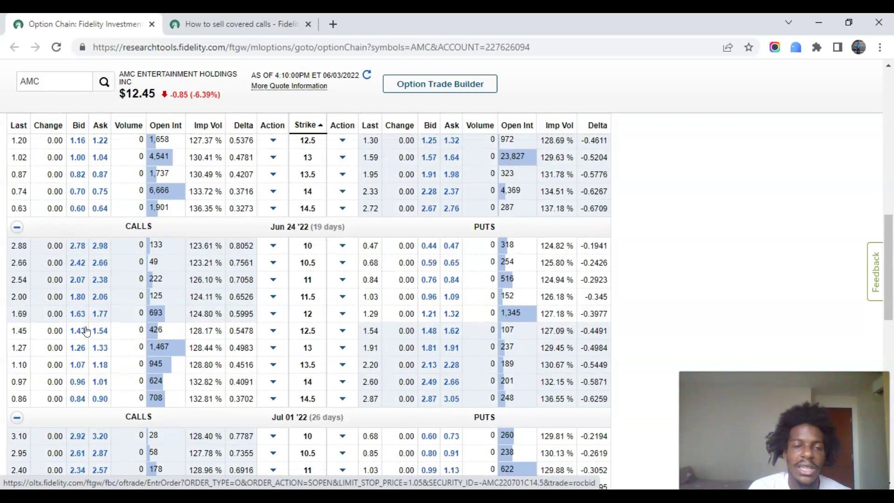
scroll(86, 331, up, 5)
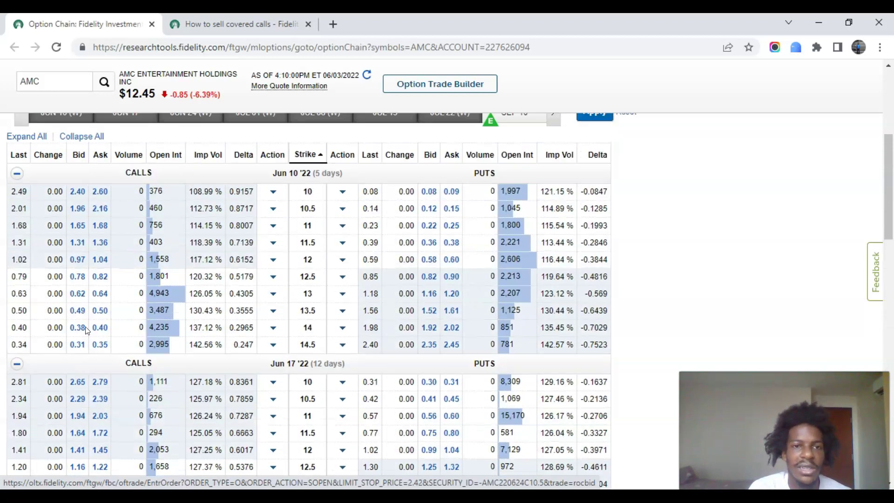
click(82, 343)
Set the option chain's Strikes filter to All and apply it to the AMC chain.
scroll(77, 340, up, 1)
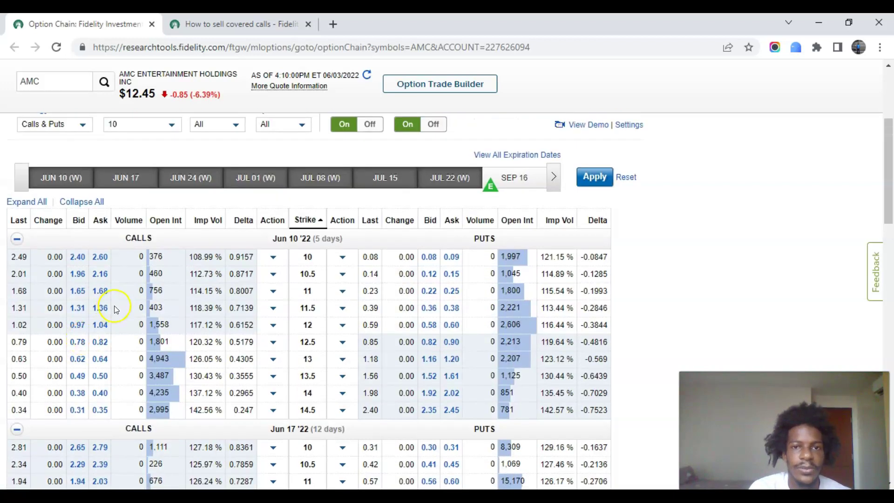
scroll(114, 305, up, 3)
click(161, 258)
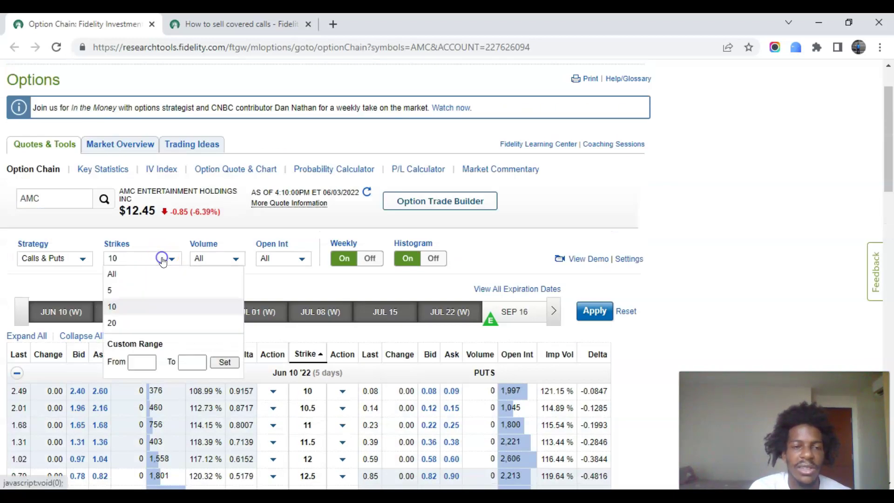
click(155, 281)
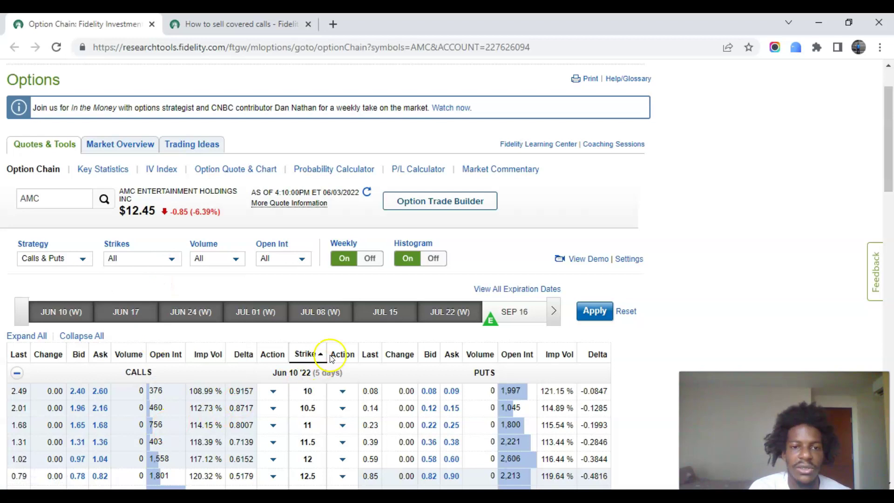
click(576, 319)
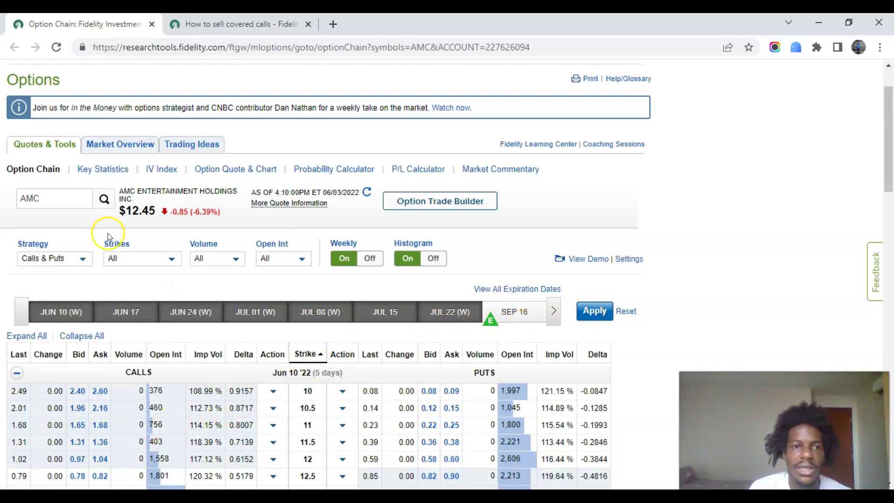
mouse_move(119, 254)
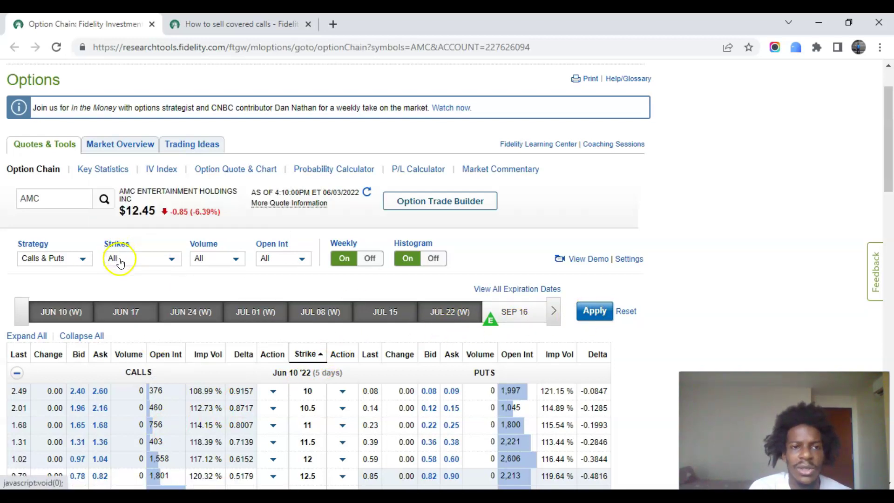
scroll(163, 359, down, 2)
scroll(243, 191, up, 3)
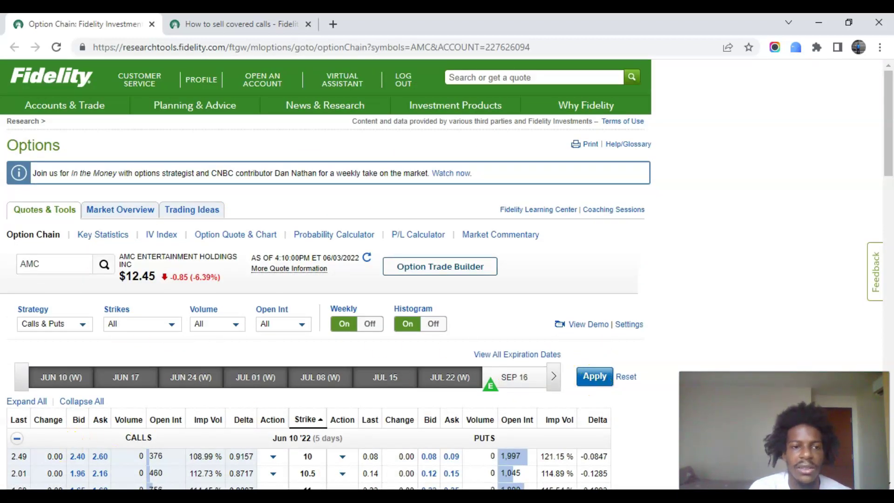
click(599, 378)
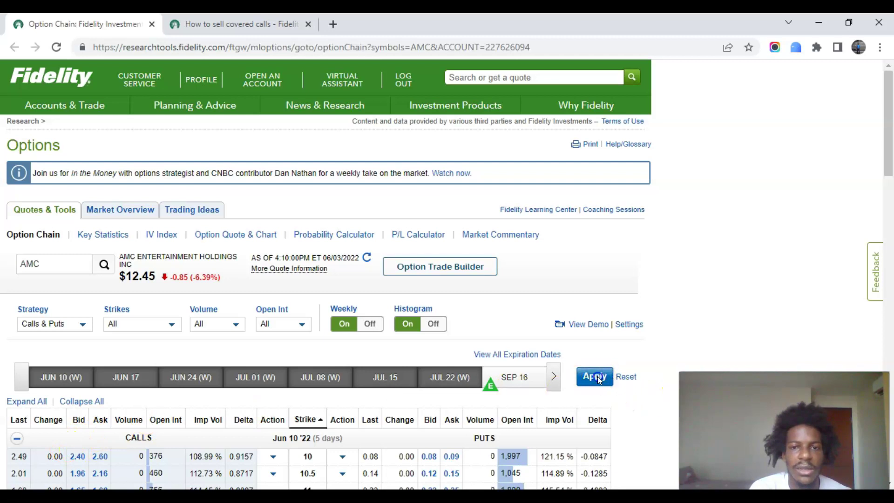
scroll(213, 249, down, 15)
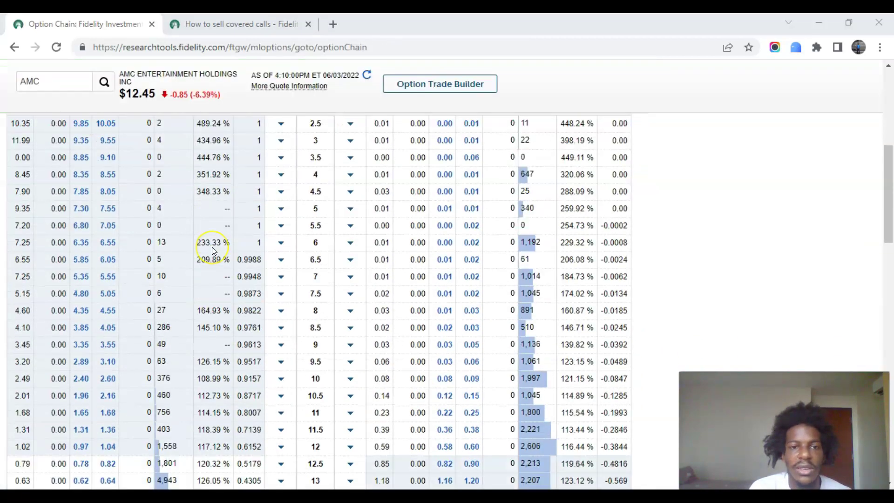
Examine the full range of Jun 10 strikes up to 32 in the AMC option chain.
scroll(212, 250, down, 3)
scroll(212, 250, up, 10)
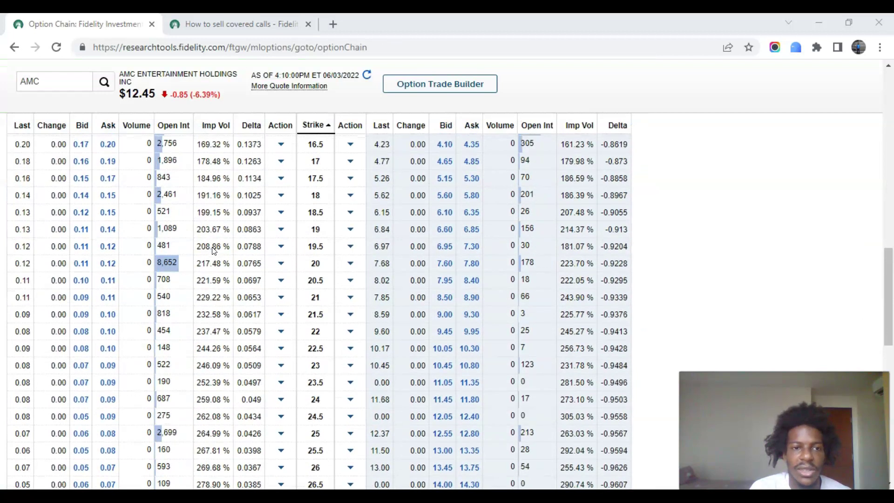
scroll(211, 249, down, 5)
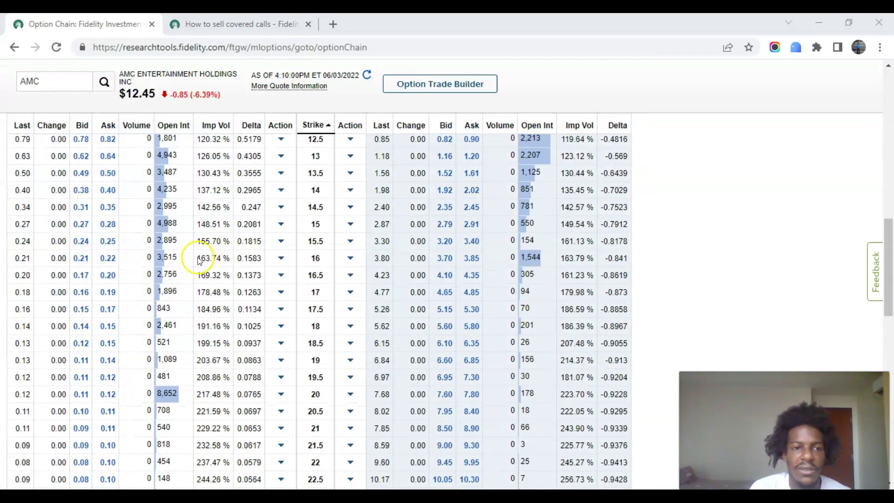
scroll(198, 256, up, 1)
scroll(198, 256, up, 4)
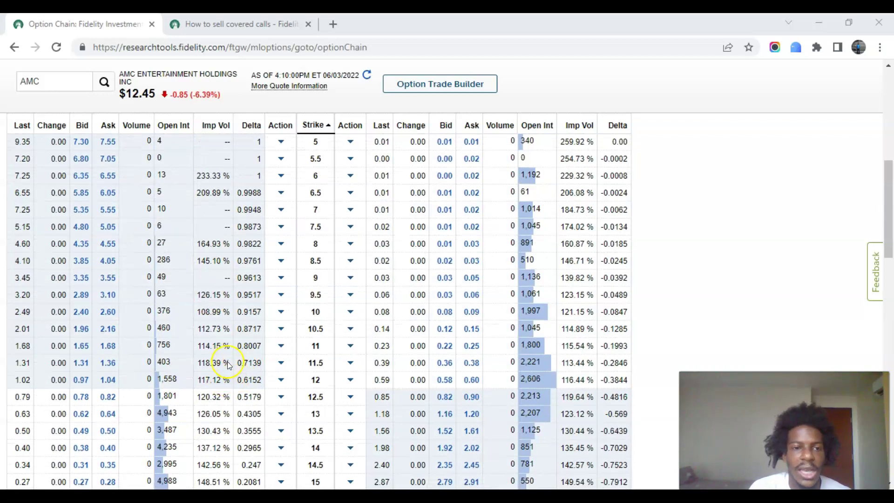
scroll(228, 382, down, 9)
scroll(229, 358, down, 3)
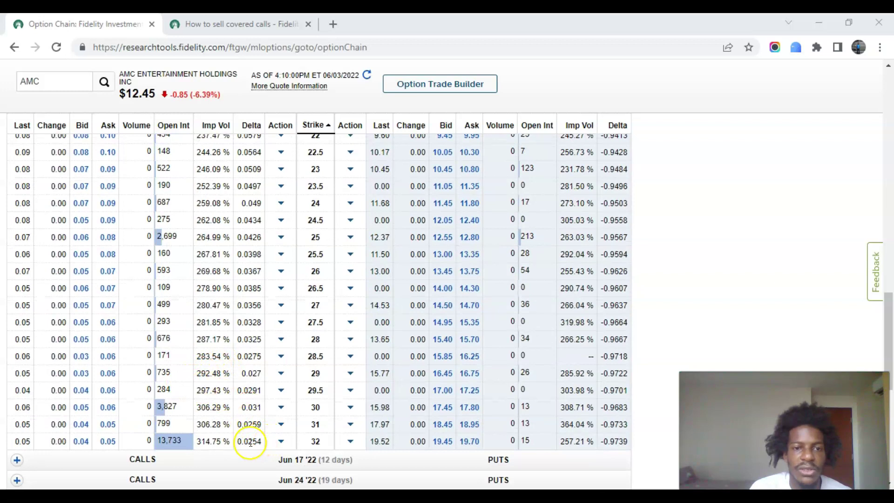
scroll(244, 318, up, 1)
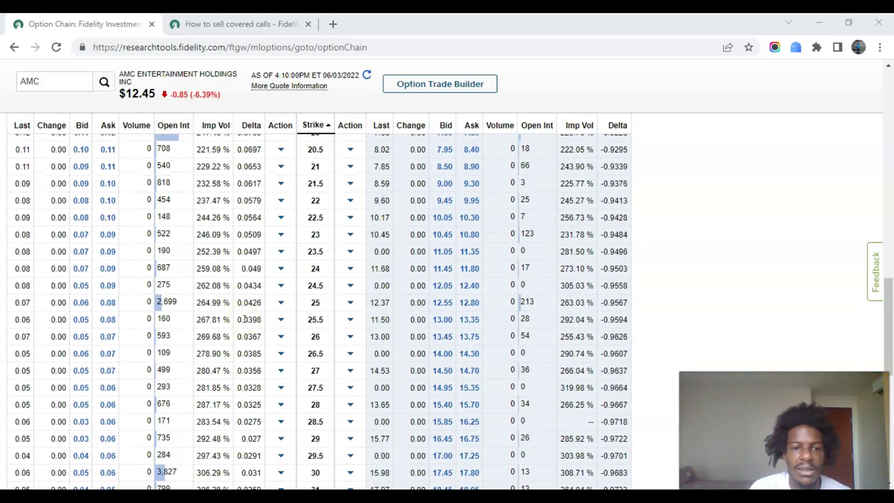
scroll(244, 319, up, 4)
scroll(244, 318, up, 3)
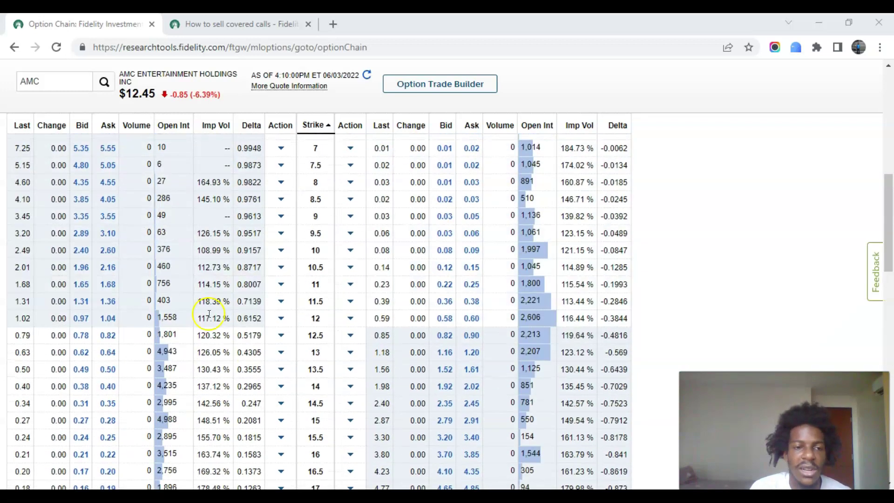
scroll(167, 313, down, 9)
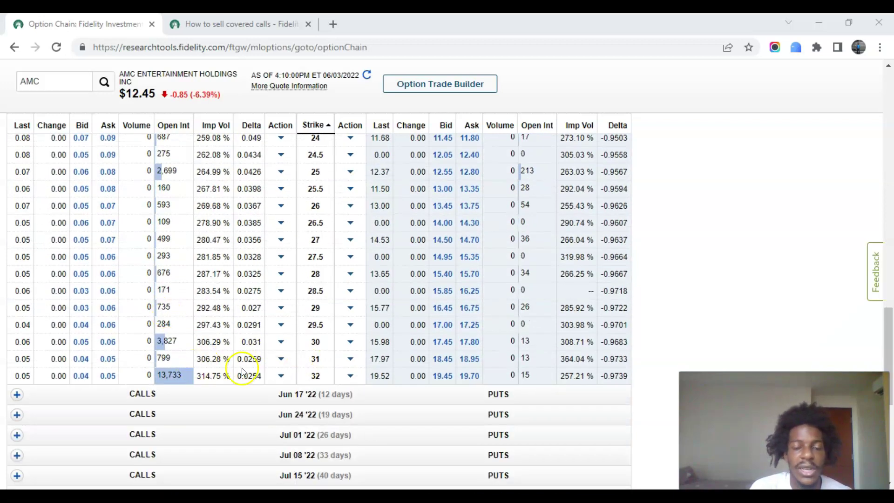
scroll(226, 322, up, 4)
scroll(226, 323, up, 5)
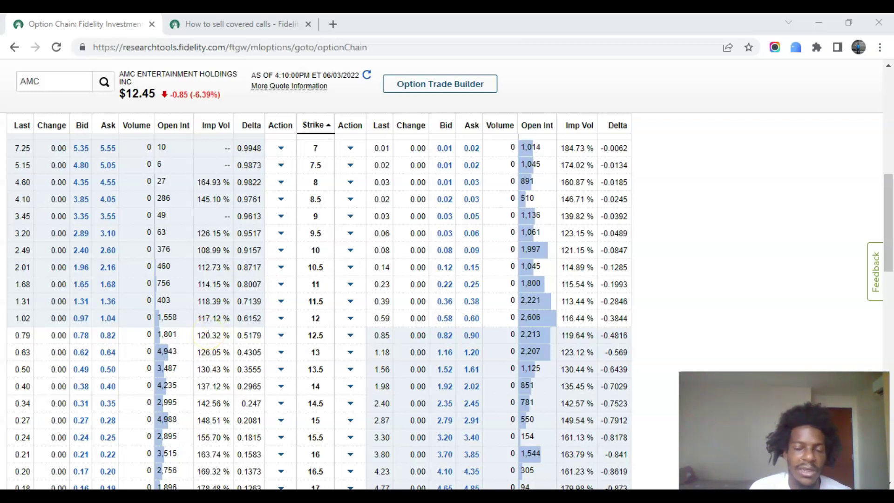
Compare the Jun 10 call bid and ask premiums for strikes from near the share price up to 18 and beyond.
scroll(208, 334, down, 3)
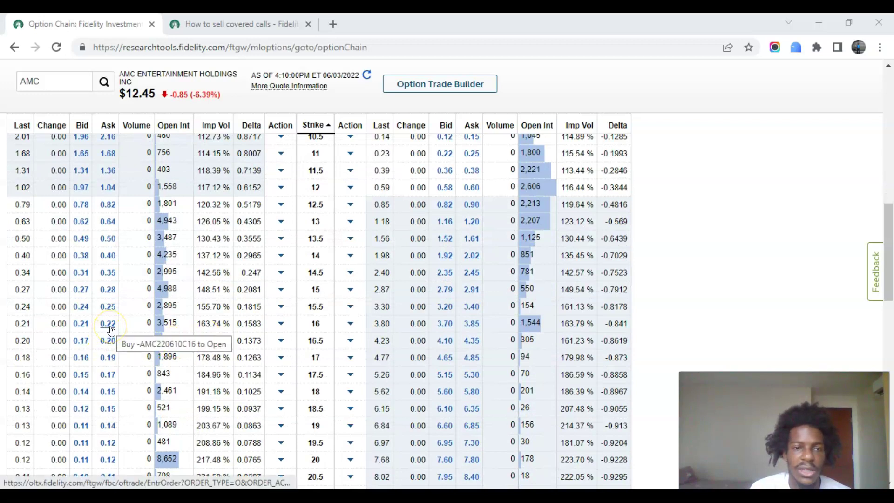
scroll(111, 330, up, 2)
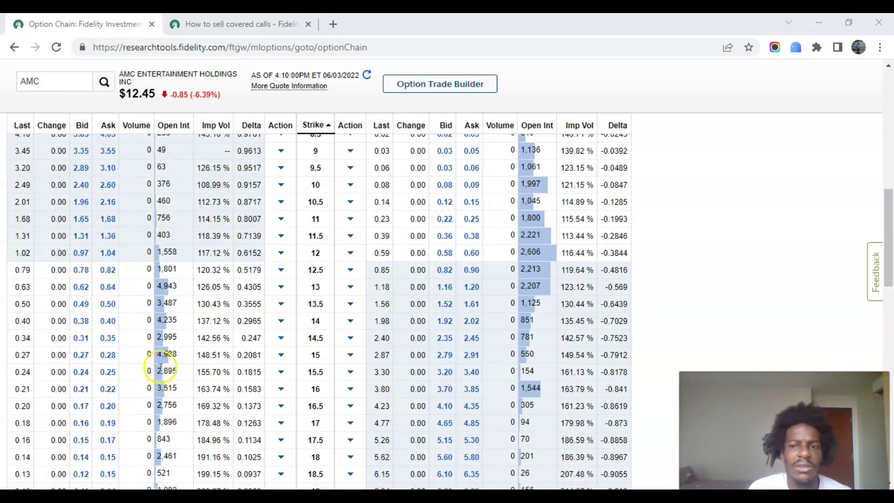
scroll(132, 326, down, 1)
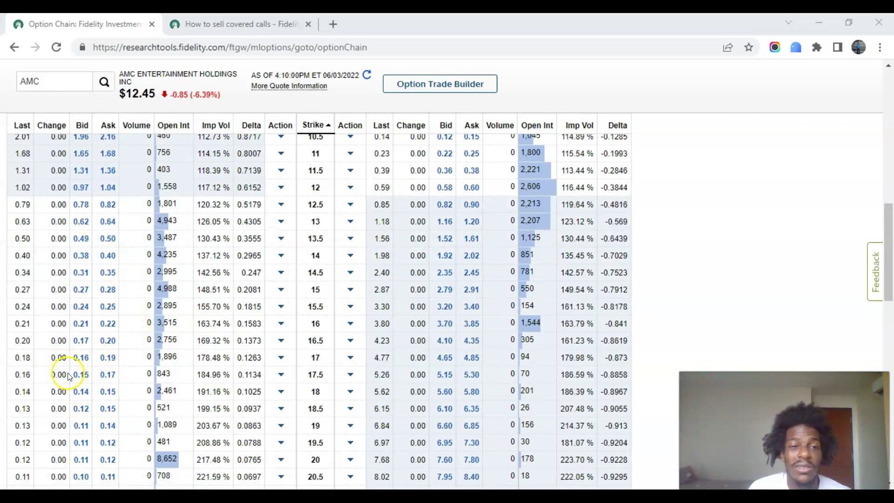
scroll(72, 377, up, 3)
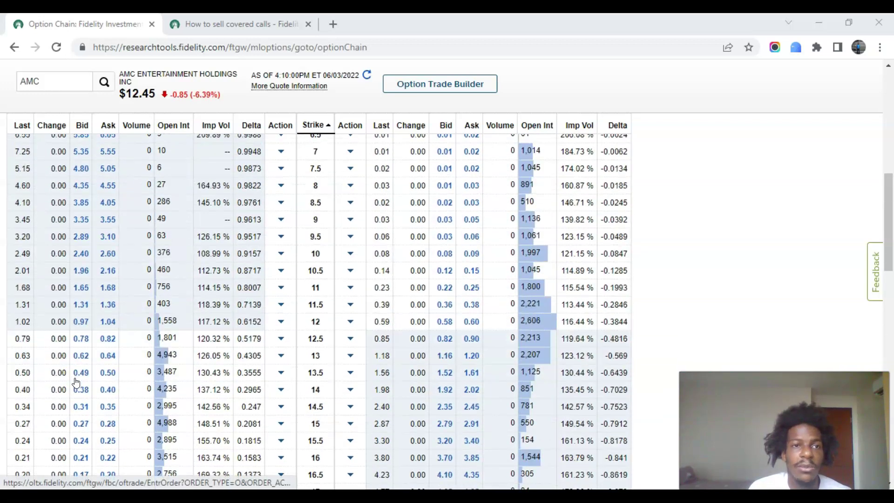
scroll(76, 382, down, 1)
scroll(76, 382, down, 3)
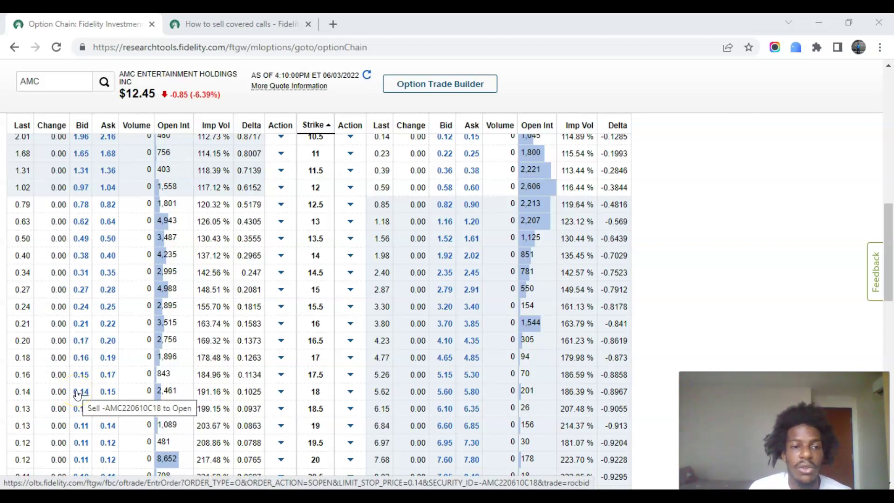
scroll(122, 395, up, 4)
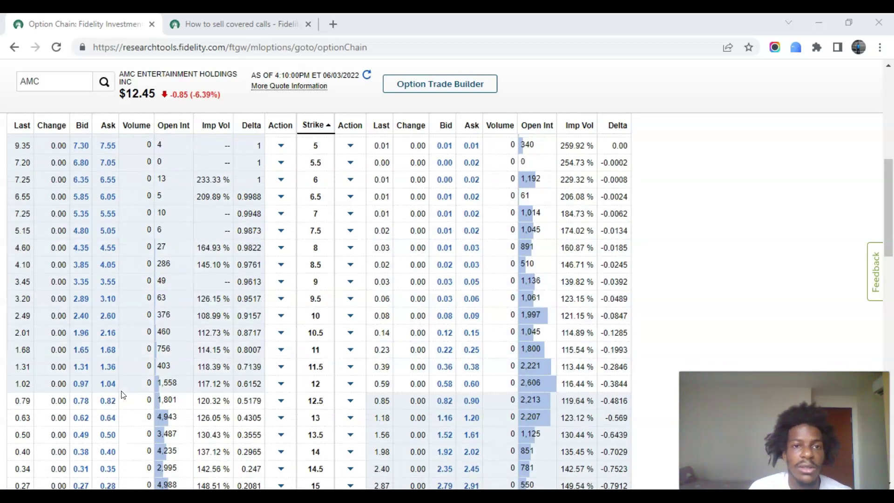
scroll(122, 395, down, 5)
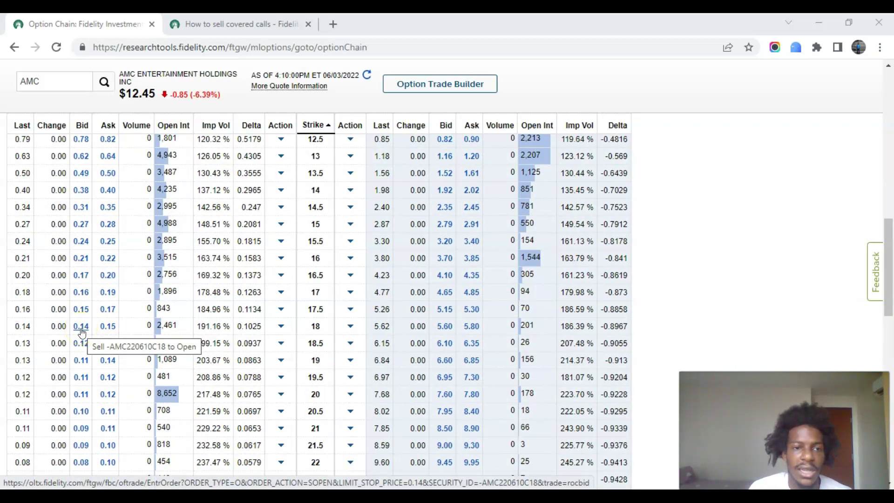
Expand the Jul 01 '22 expiration and review its call premiums around the 18 strike.
scroll(80, 344, down, 10)
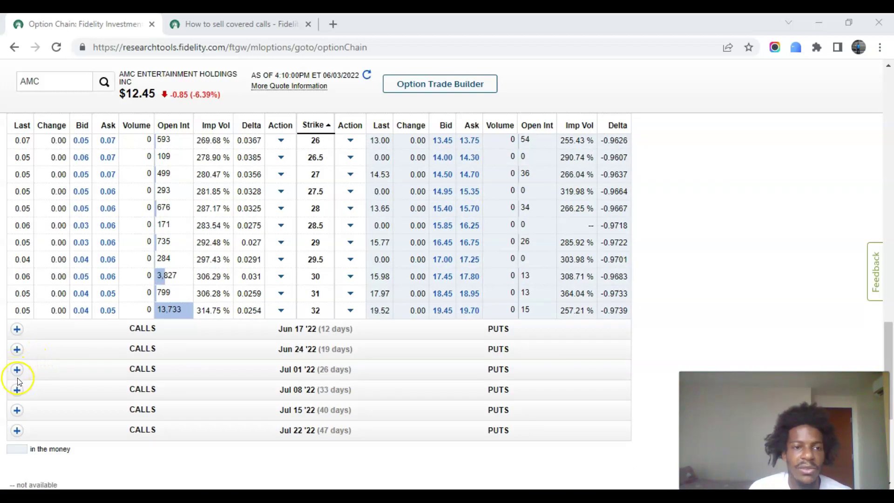
click(18, 371)
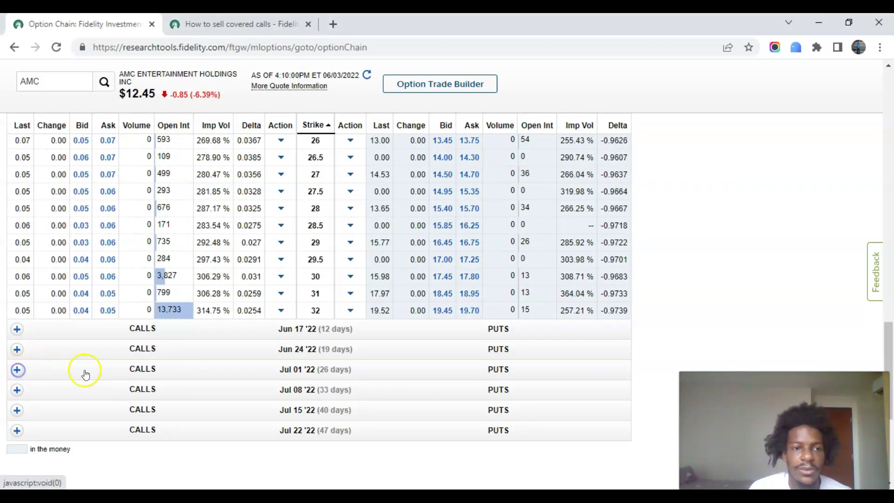
scroll(114, 374, down, 5)
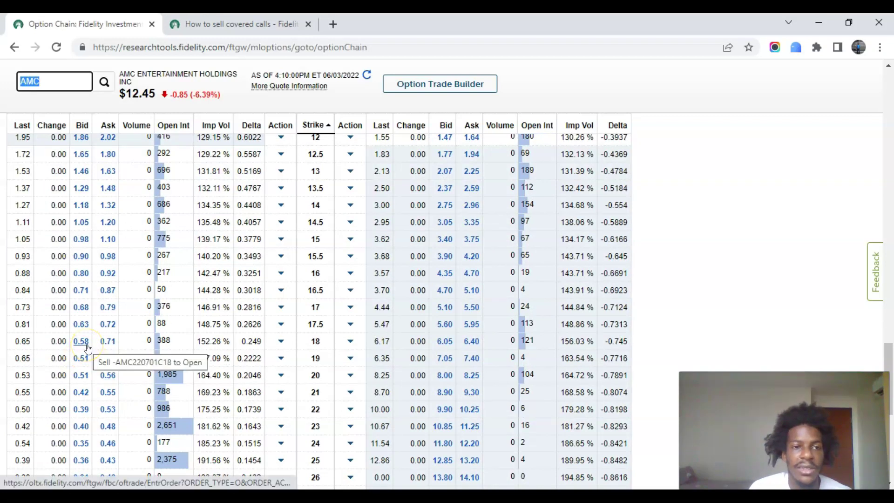
scroll(87, 348, up, 3)
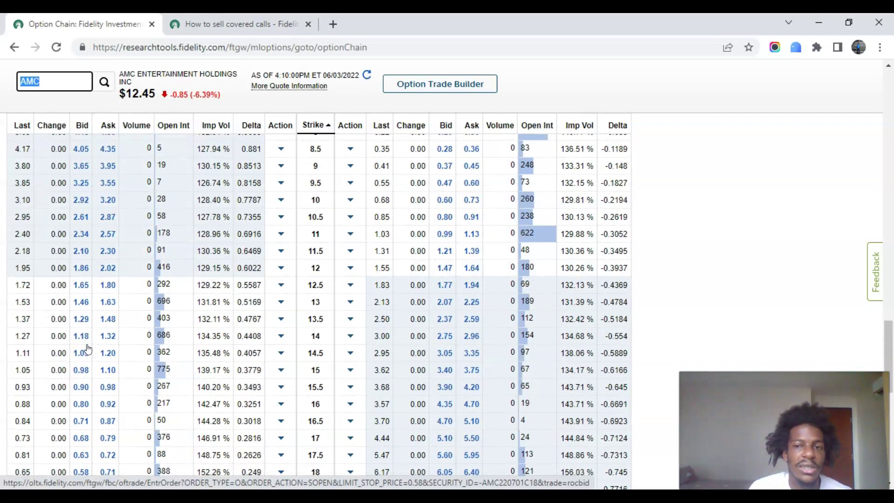
scroll(88, 348, up, 5)
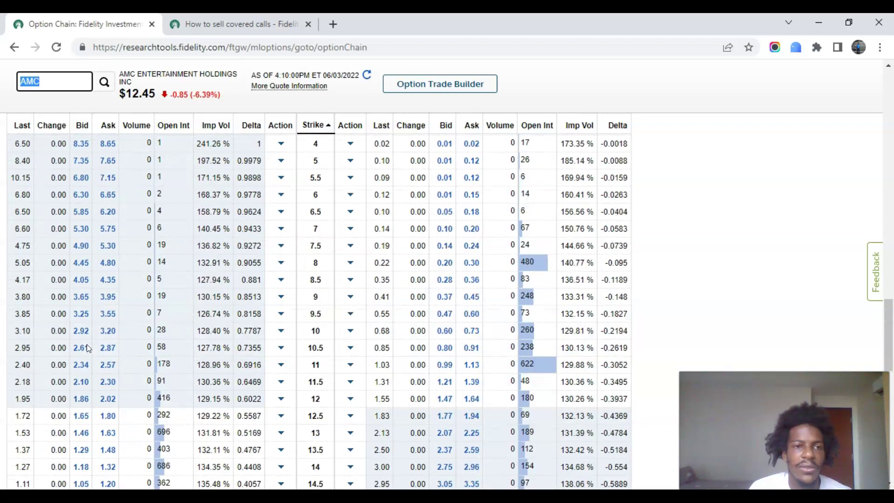
Compare the 18-strike call premiums and the days to expiration between the Jun 10 and Jul 01 listings.
click(889, 266)
drag(889, 266, 889, 214)
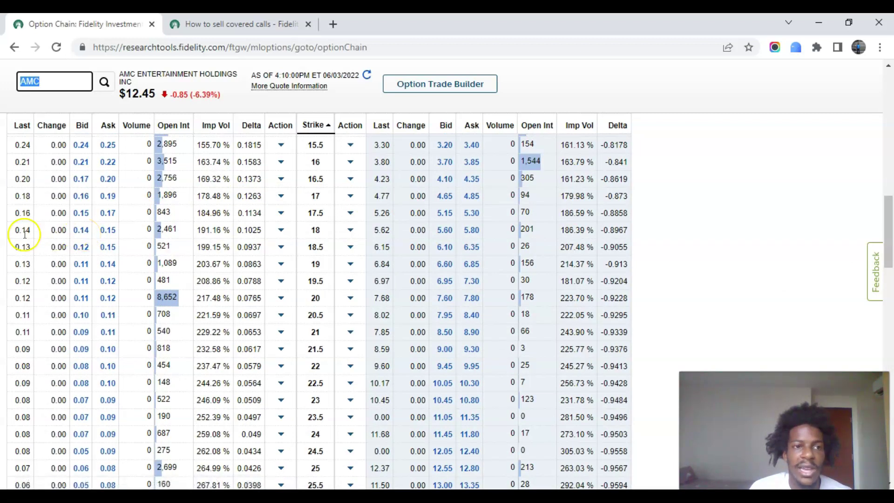
drag(889, 232, 889, 369)
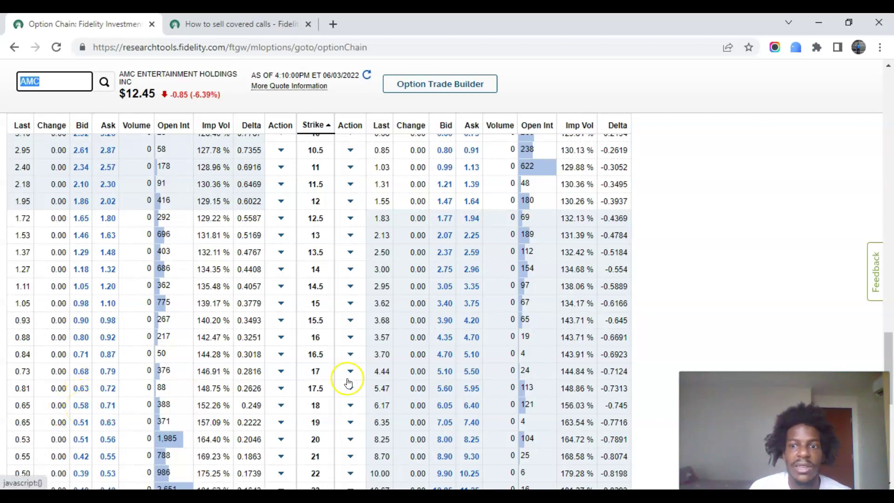
drag(889, 357, 889, 197)
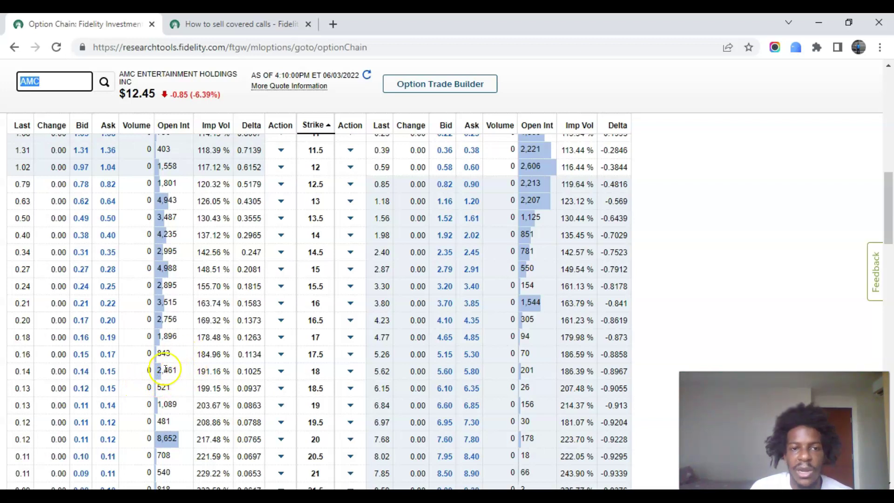
scroll(167, 386, down, 1)
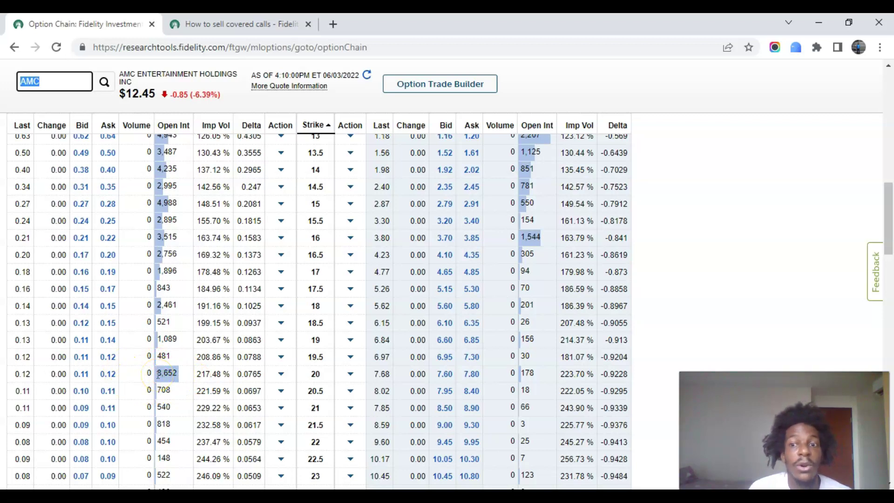
scroll(158, 374, up, 7)
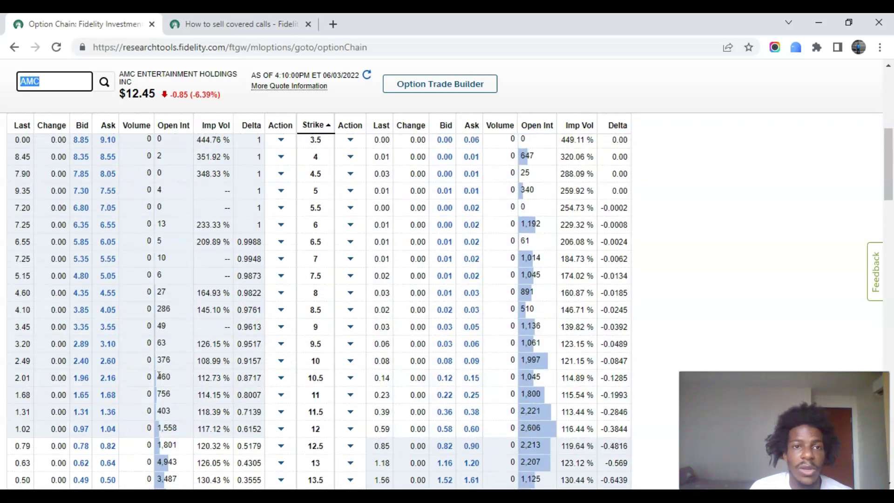
scroll(159, 375, up, 3)
scroll(159, 375, down, 9)
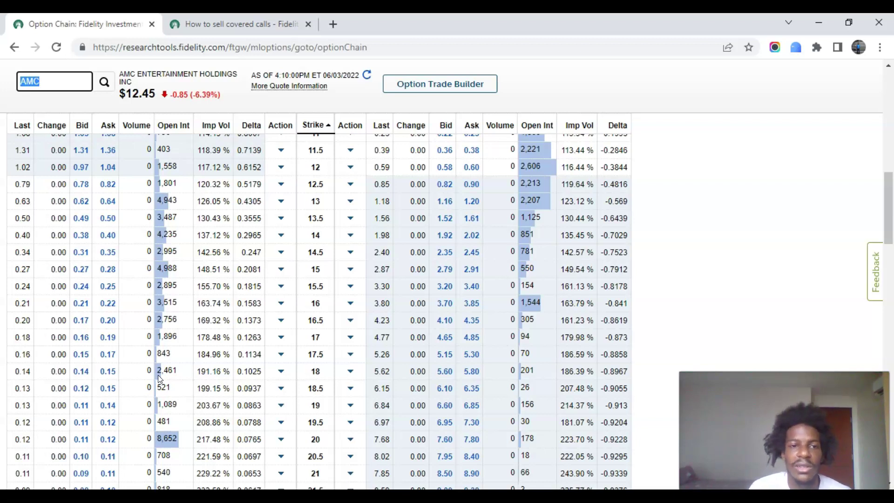
scroll(158, 375, down, 10)
scroll(159, 376, up, 1)
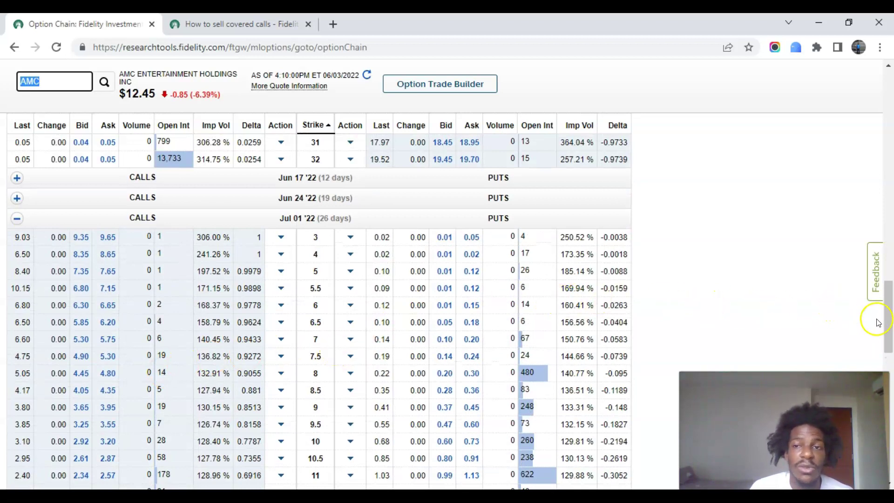
drag(882, 322, 861, 372)
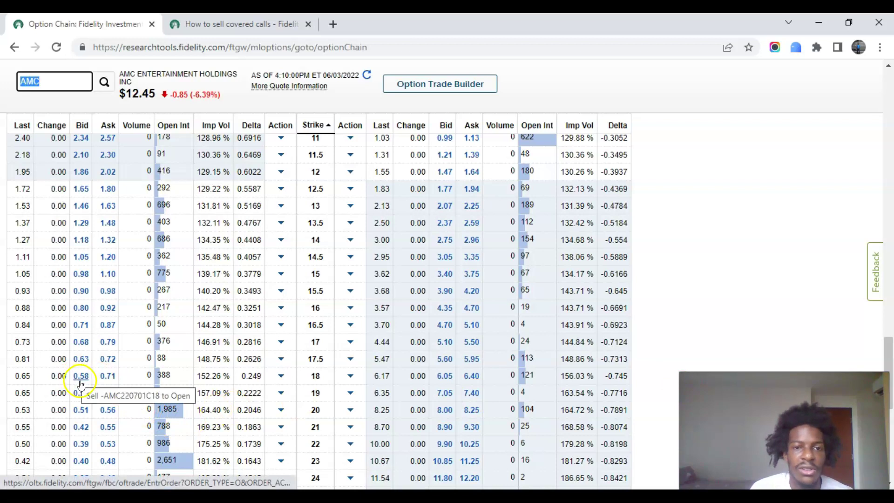
drag(889, 366, 890, 313)
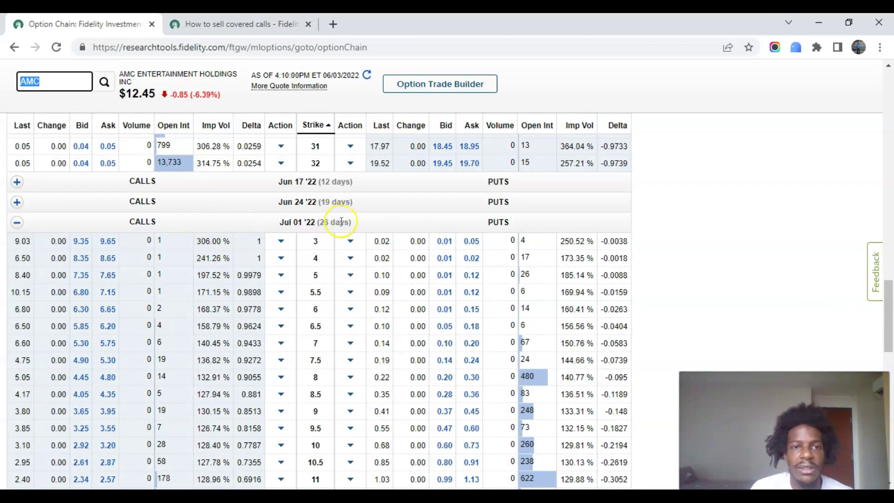
scroll(185, 324, down, 8)
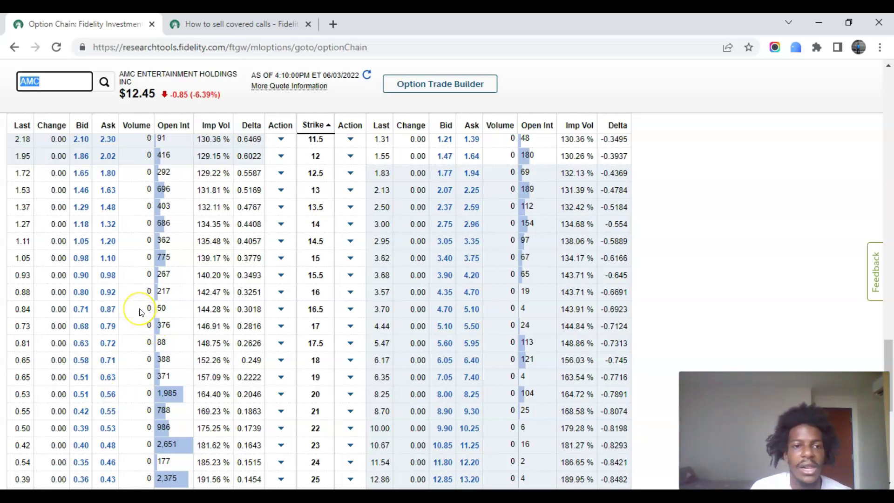
scroll(141, 312, down, 1)
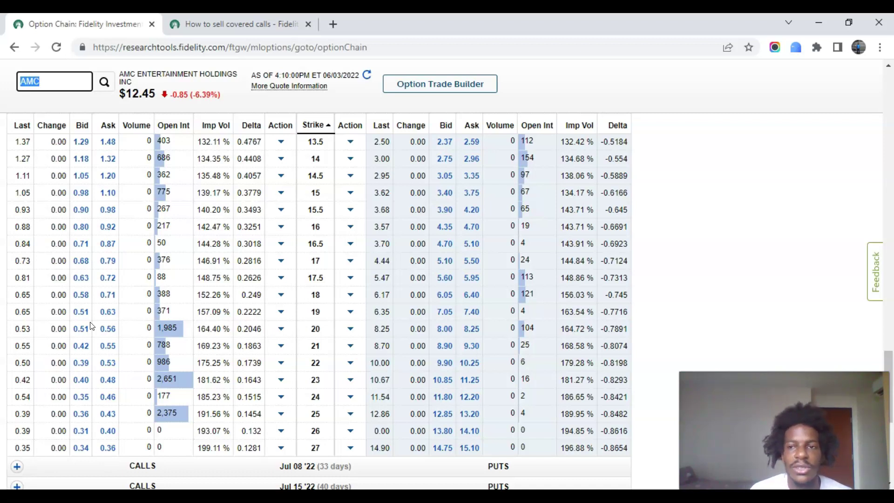
Open a sell-to-open order from the bid of the Jun 10 call with strike 18 and review the AMC trade ticket.
drag(888, 379, 884, 198)
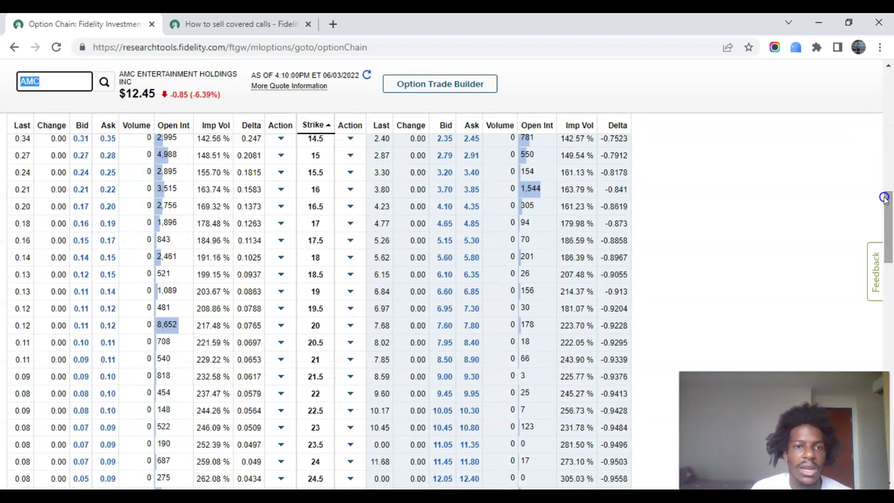
click(82, 257)
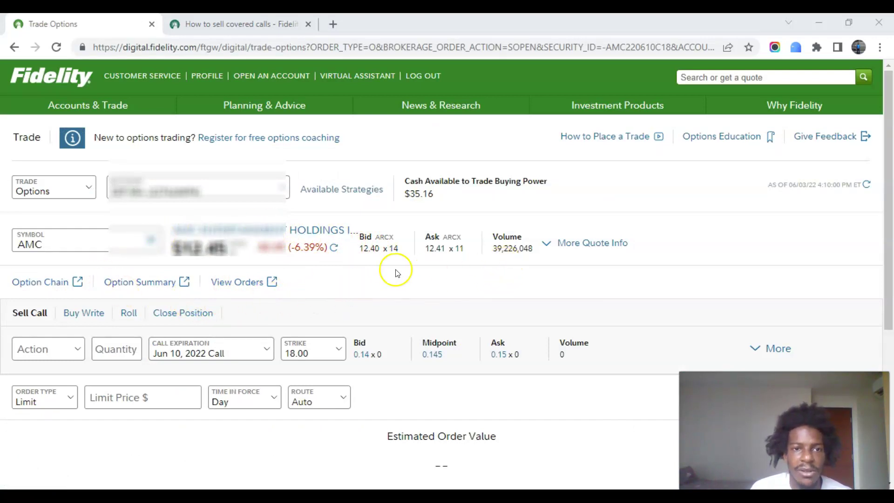
click(381, 279)
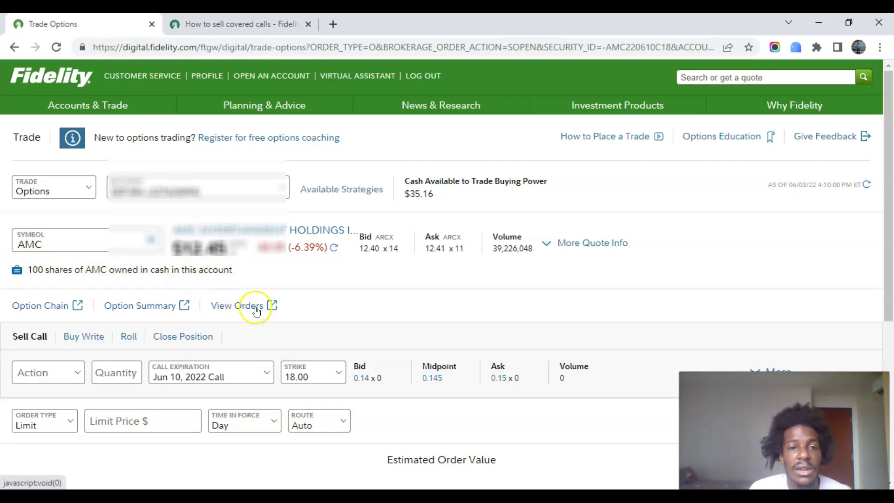
scroll(251, 307, down, 1)
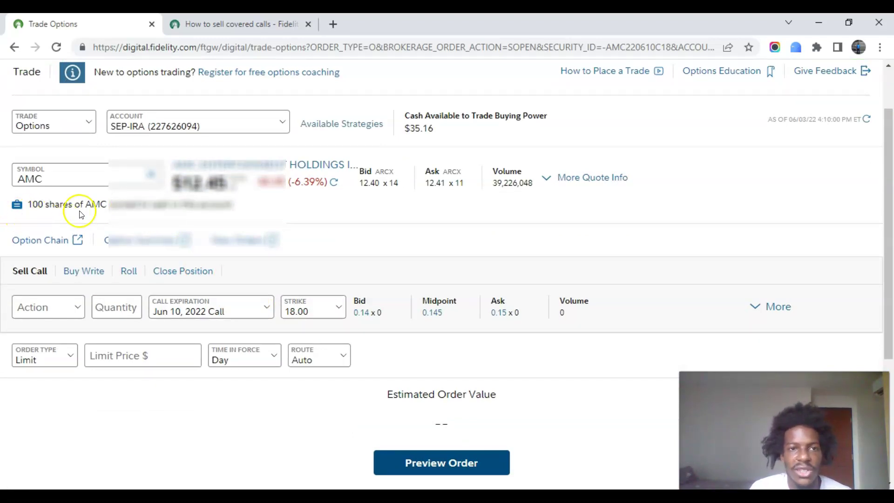
Refresh the AMC quote and check the number of shares owned in the account on the trade ticket.
click(334, 183)
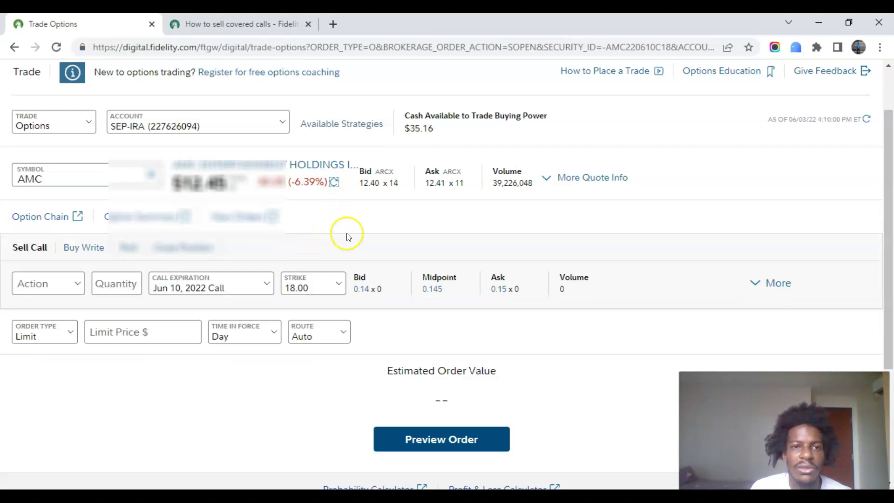
click(374, 203)
click(404, 151)
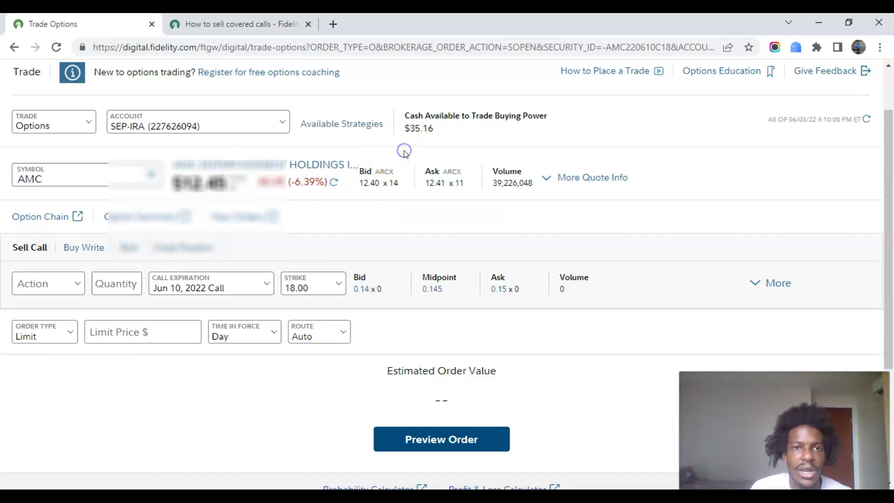
scroll(160, 249, up, 2)
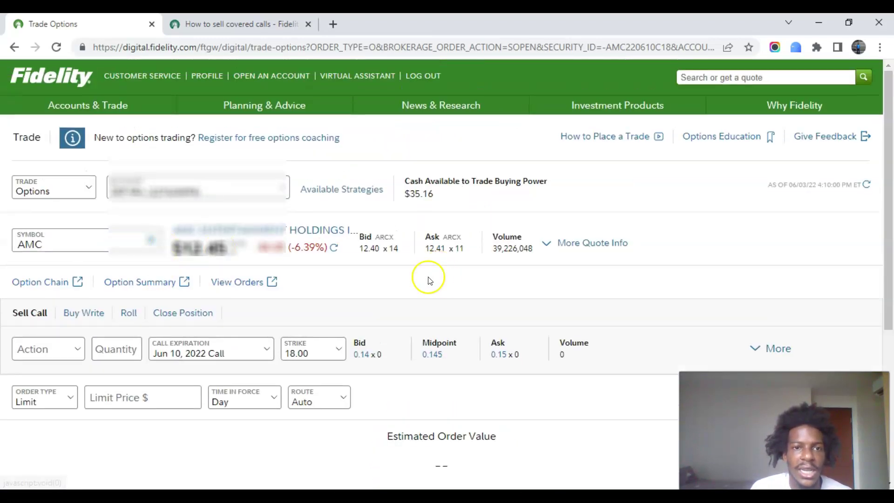
click(334, 247)
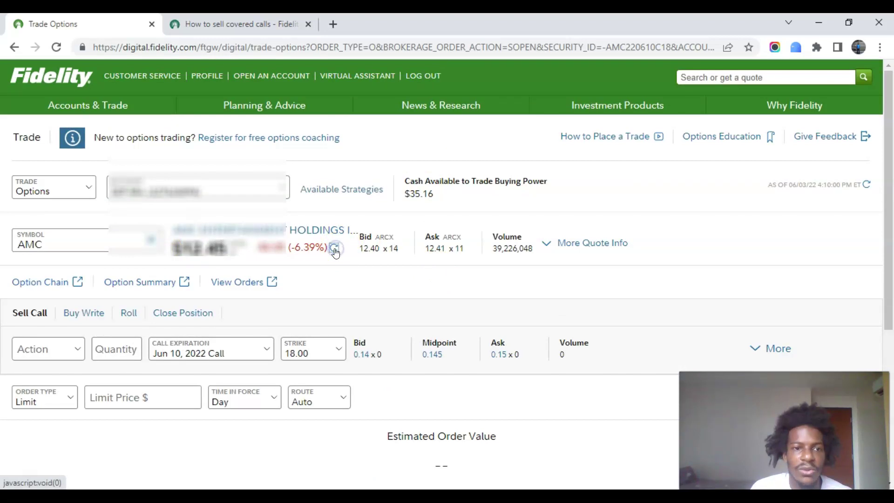
click(400, 215)
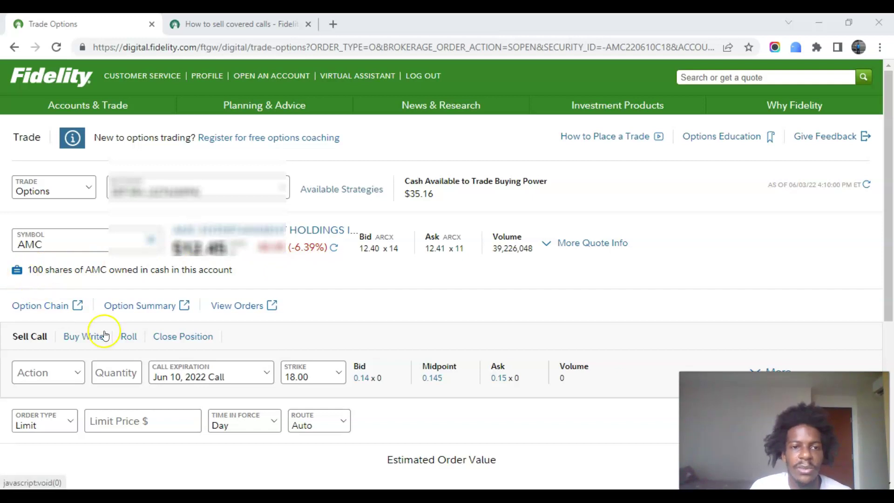
scroll(33, 225, down, 2)
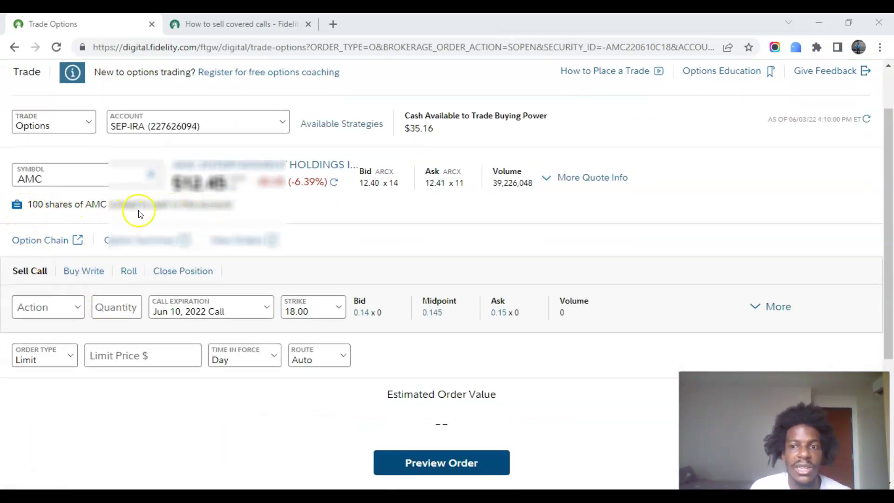
Set the order action to Sell To Open and the quantity to 1 contract.
click(56, 308)
click(49, 354)
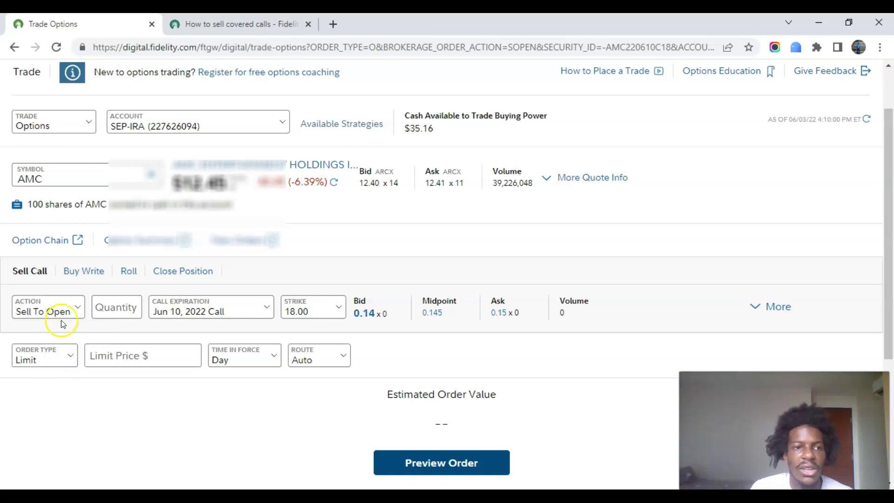
click(130, 302)
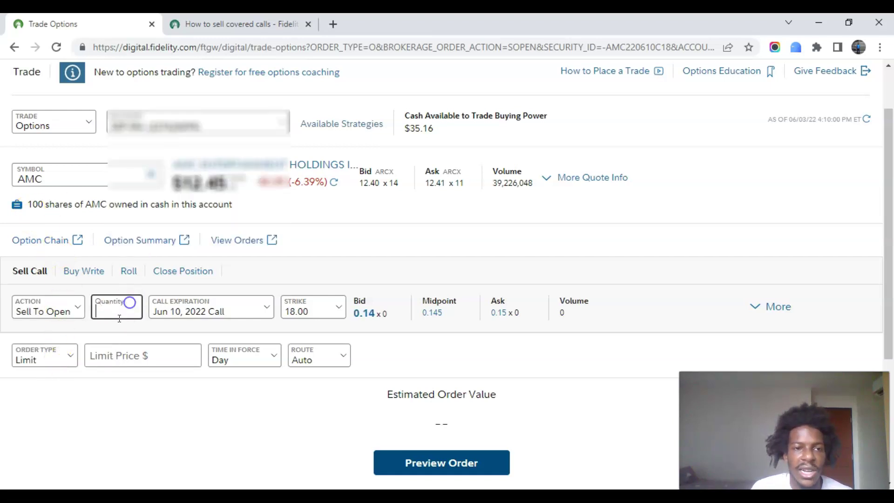
text(1)
Review the available call expirations and choose Jul 08, 2022 Call for the 18.00 strike.
click(182, 312)
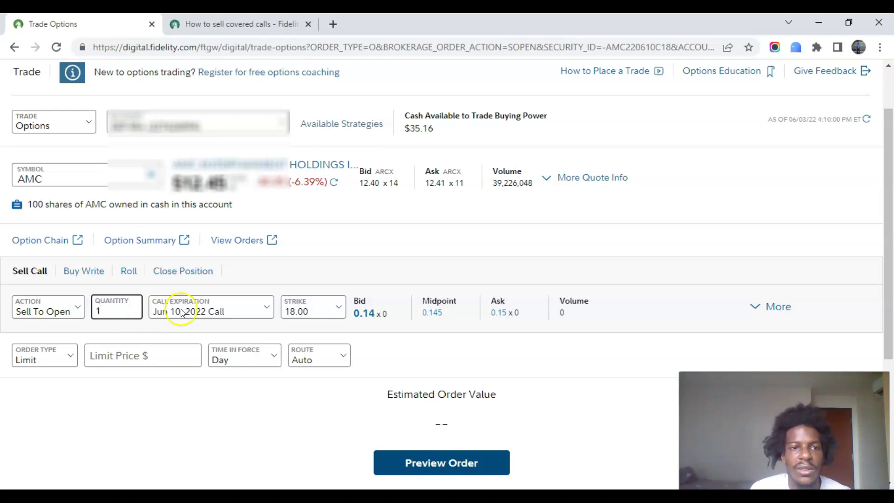
click(183, 308)
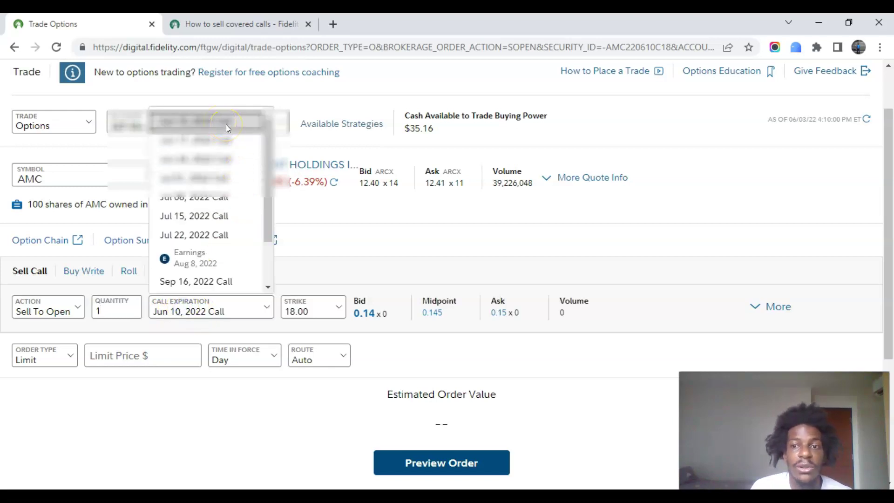
mouse_move(264, 211)
mouse_down()
mouse_move(257, 267)
mouse_move(266, 199)
mouse_up()
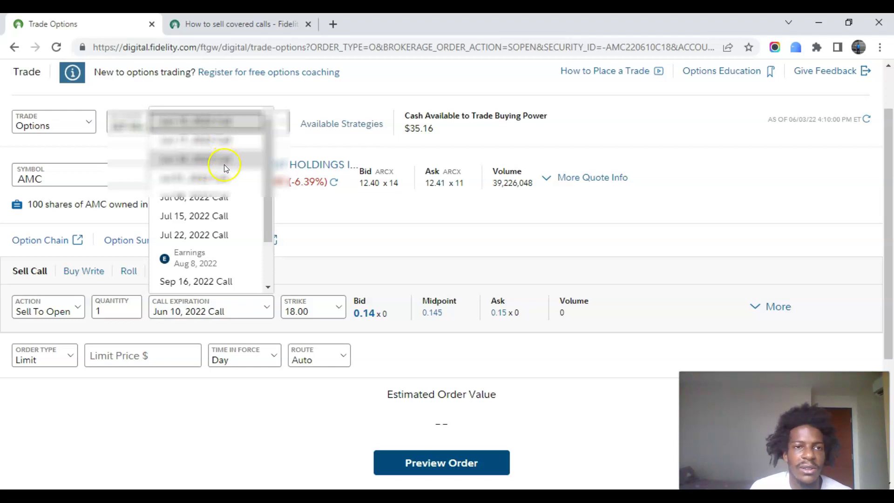
click(214, 193)
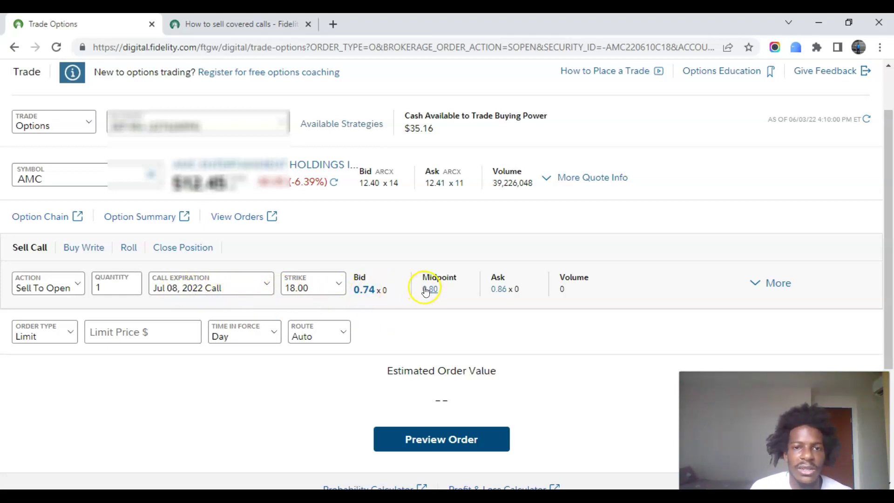
Expand the quote details of the Jul 08 call, compare its last trade, bid, midpoint and ask, and collapse them.
click(774, 286)
click(775, 287)
click(774, 289)
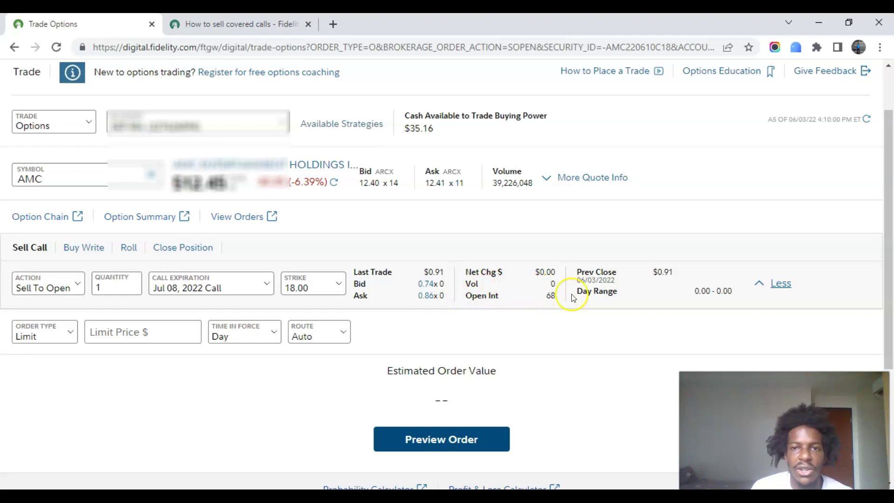
click(777, 284)
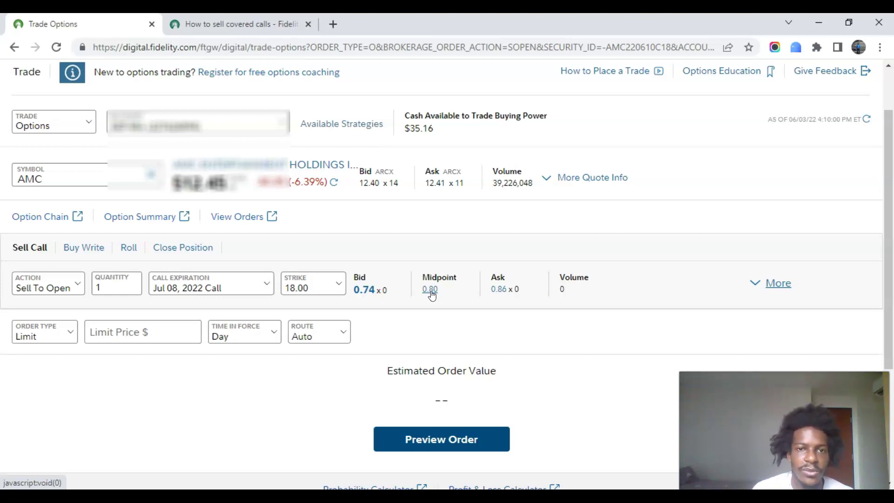
click(764, 285)
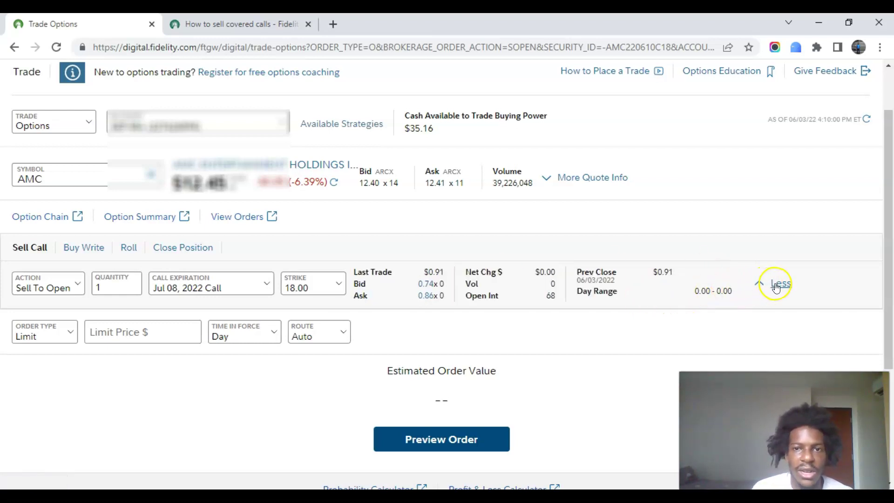
click(776, 285)
Expand the additional AMC stock quote information, review the price ranges and earnings date, and collapse it again.
scroll(399, 350, up, 2)
scroll(405, 344, down, 2)
scroll(419, 326, up, 2)
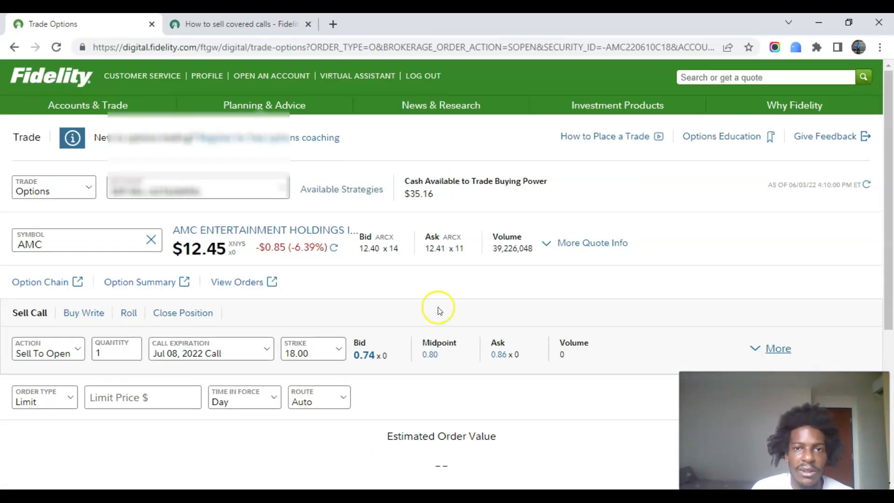
click(591, 246)
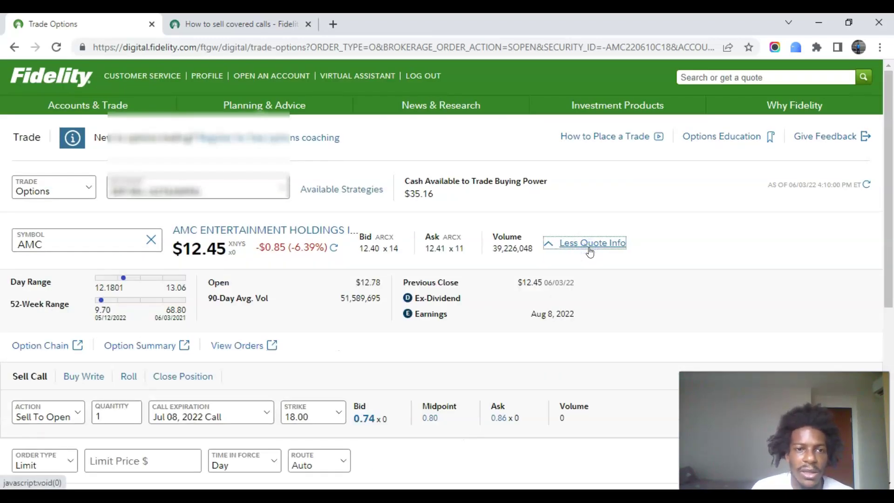
click(589, 251)
scroll(335, 326, down, 1)
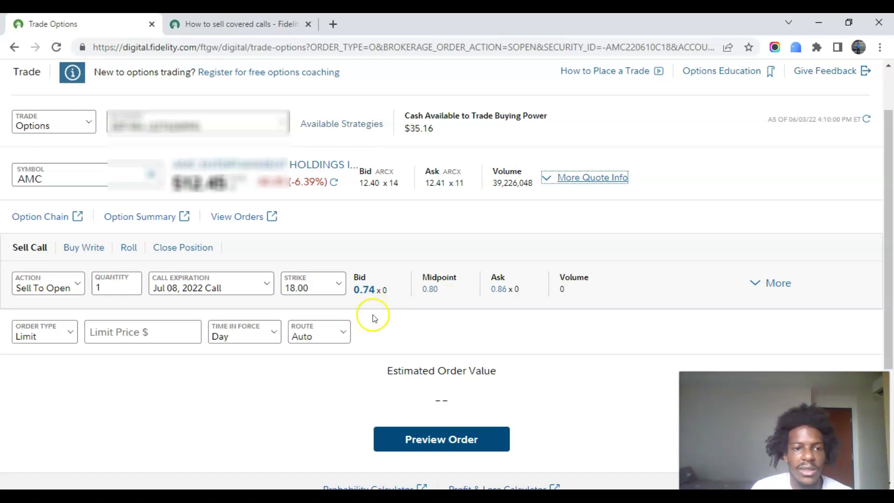
Review the order types, keep Limit and set the limit price to 0.80.
click(62, 341)
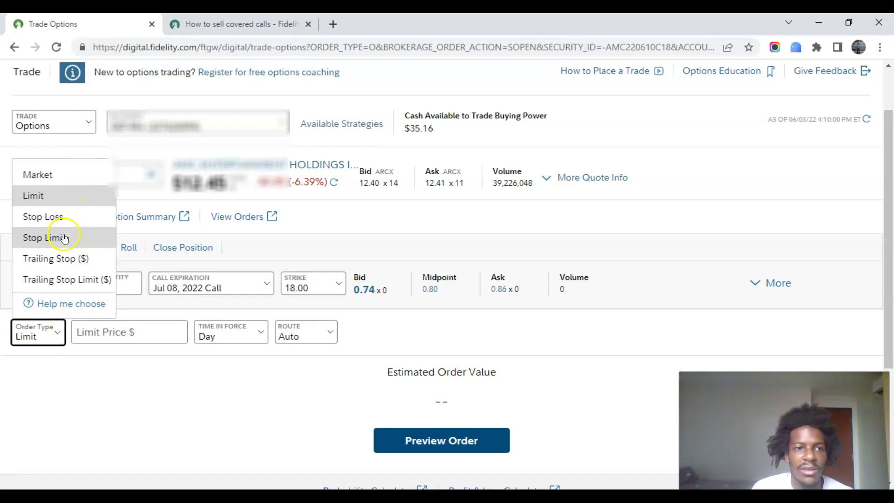
click(105, 398)
click(157, 332)
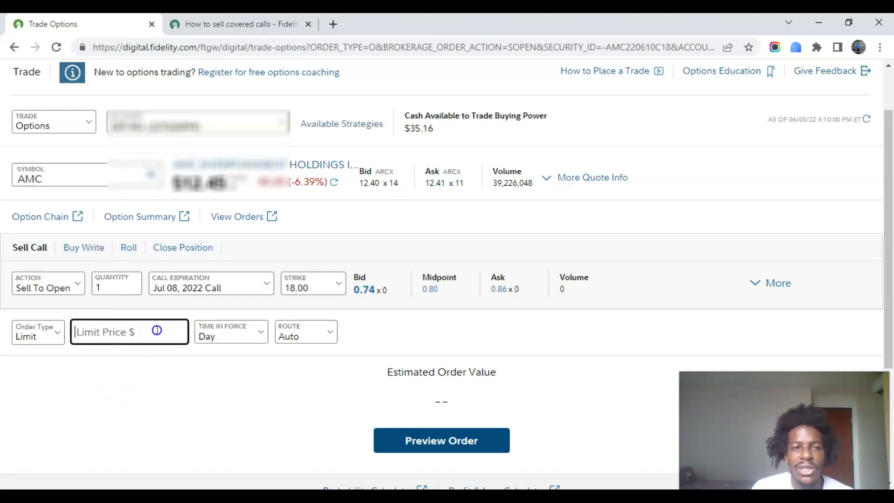
click(155, 378)
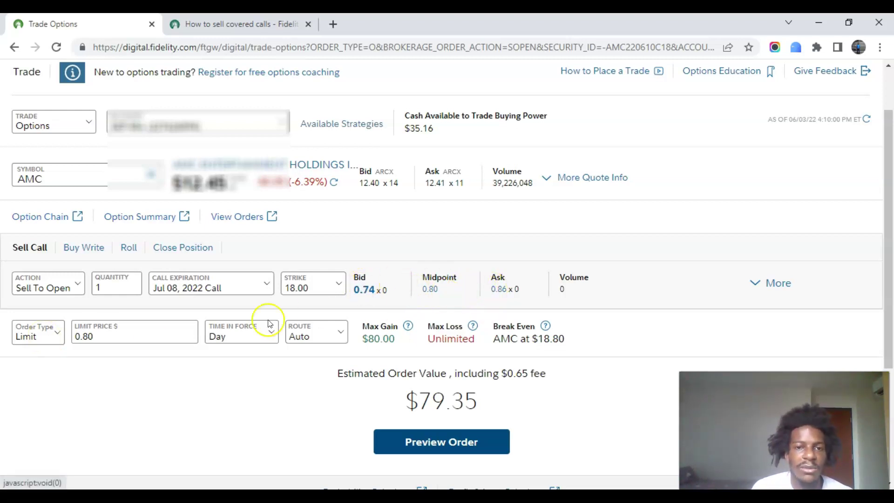
Change the order type to Market and compare the option's last trade price with the estimated order value.
click(53, 340)
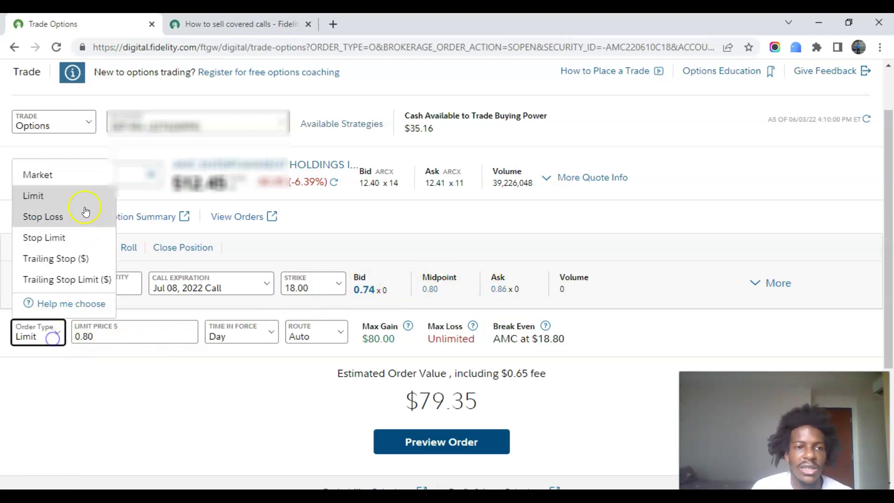
click(72, 174)
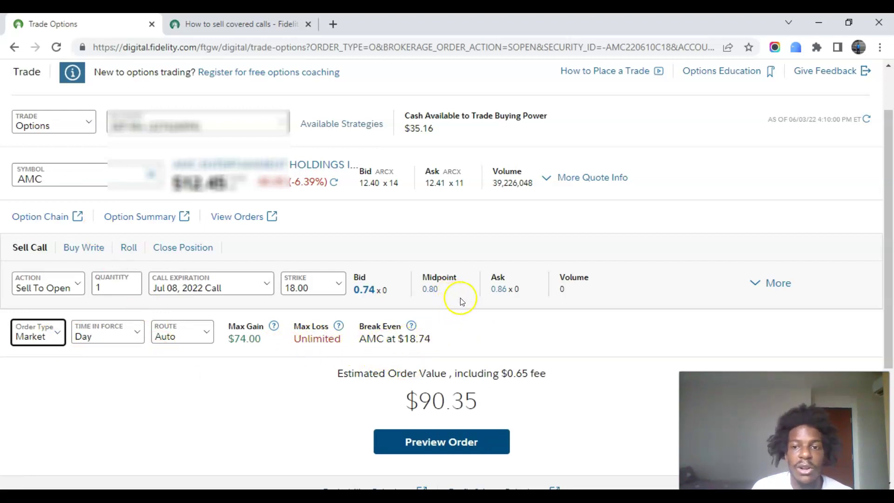
click(779, 282)
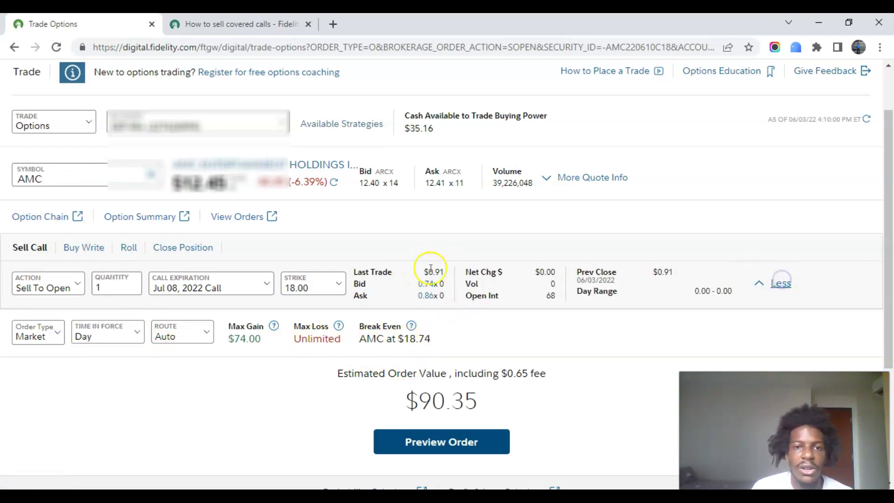
click(775, 285)
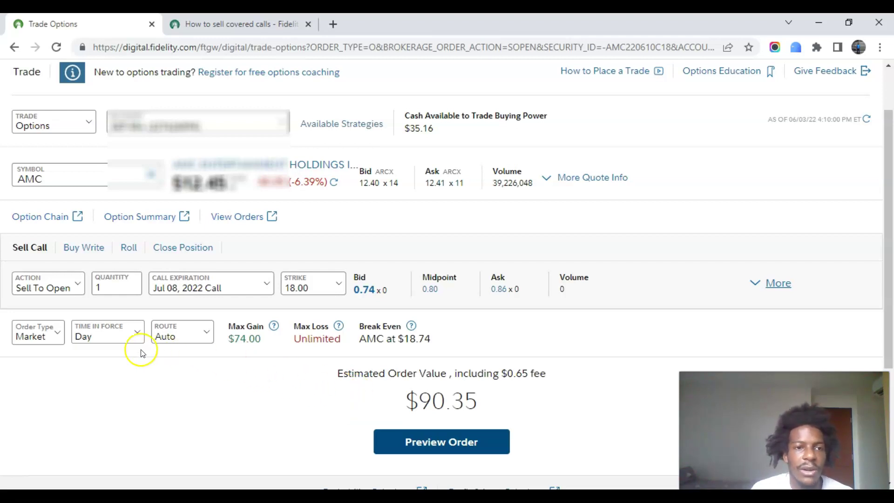
scroll(130, 351, down, 2)
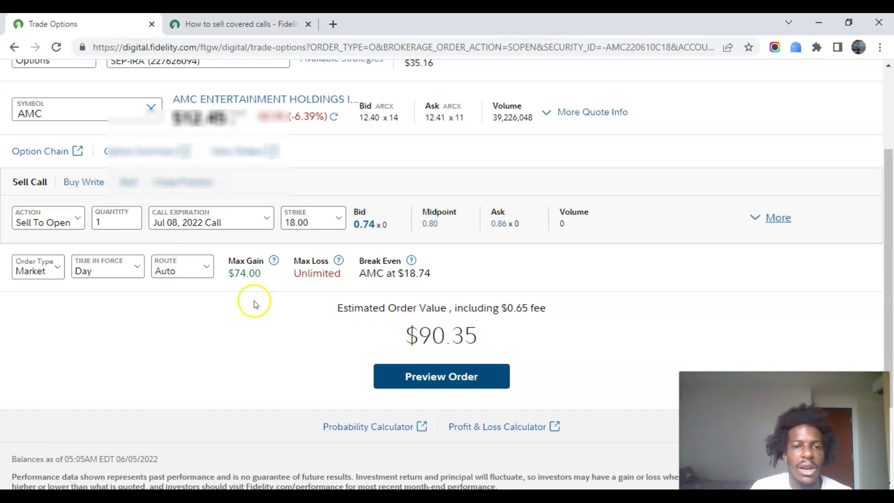
scroll(426, 354, up, 3)
scroll(309, 389, down, 2)
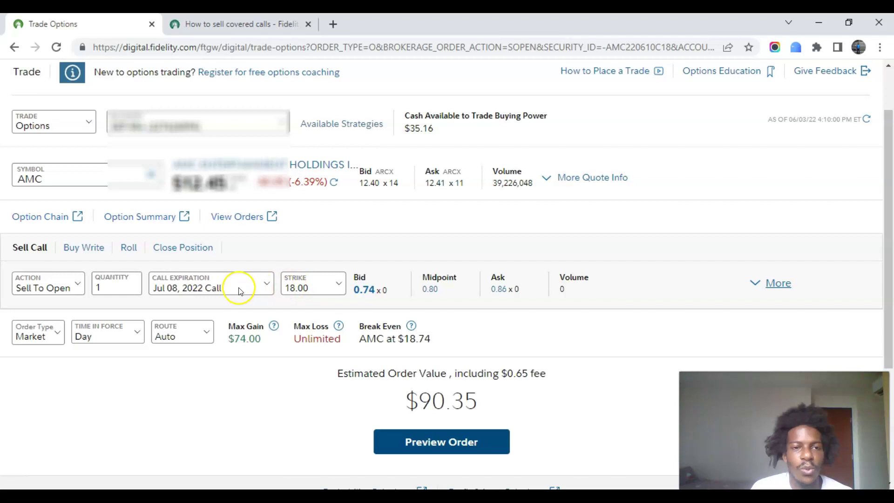
Set the call expiration to Jun 10, 2022 Call, keeping the 18.00 strike.
click(298, 290)
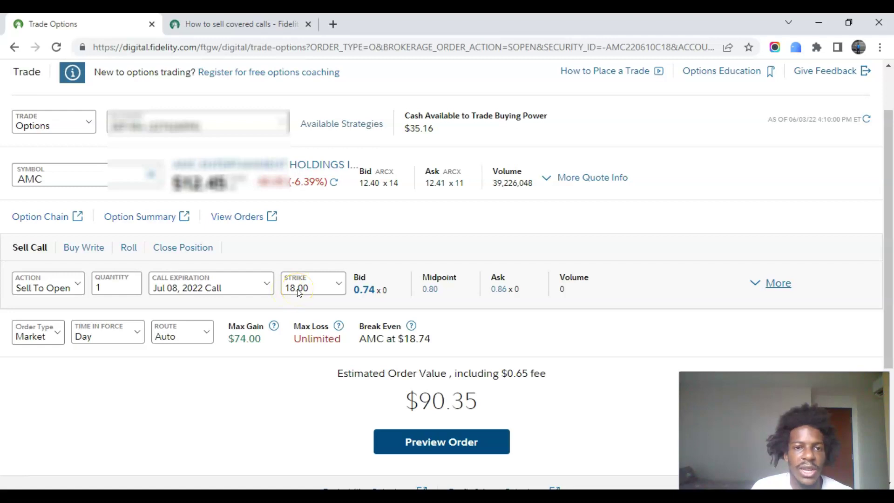
click(187, 287)
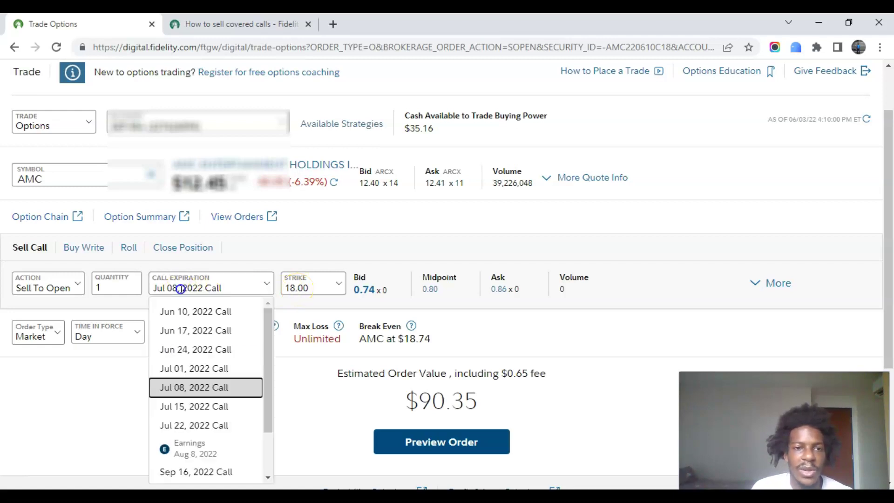
click(214, 315)
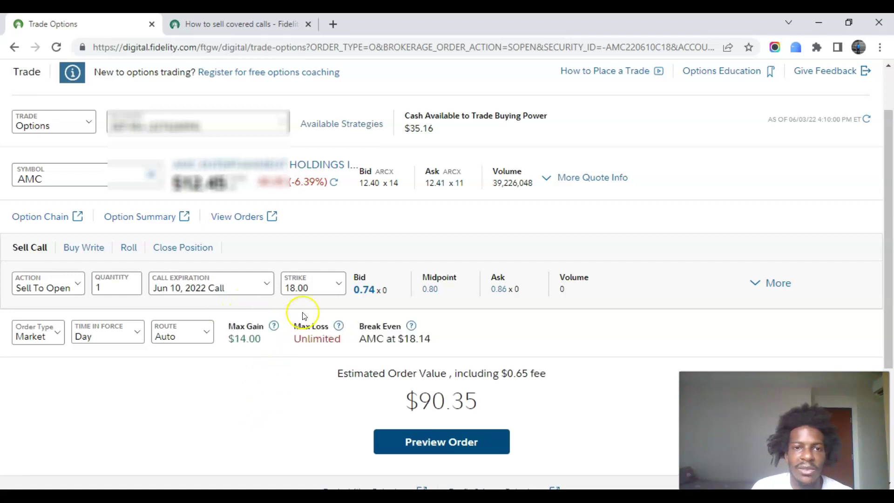
Reselect the Market order type and check the updated bid and estimated order value for the Jun 10 call.
scroll(228, 413, up, 2)
scroll(228, 414, down, 2)
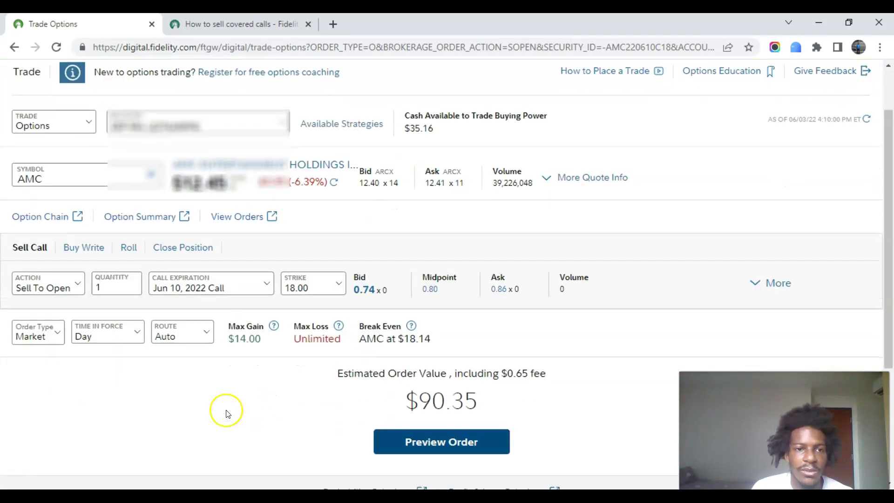
triple_click(243, 391)
click(281, 356)
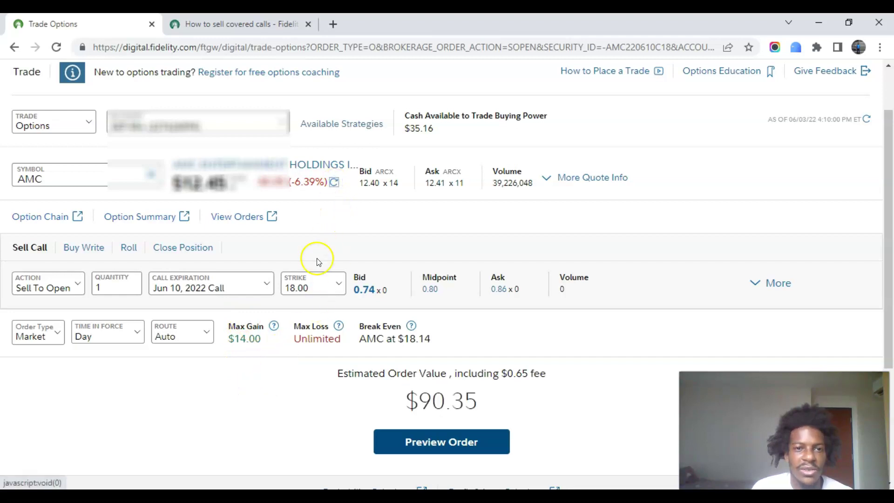
click(246, 376)
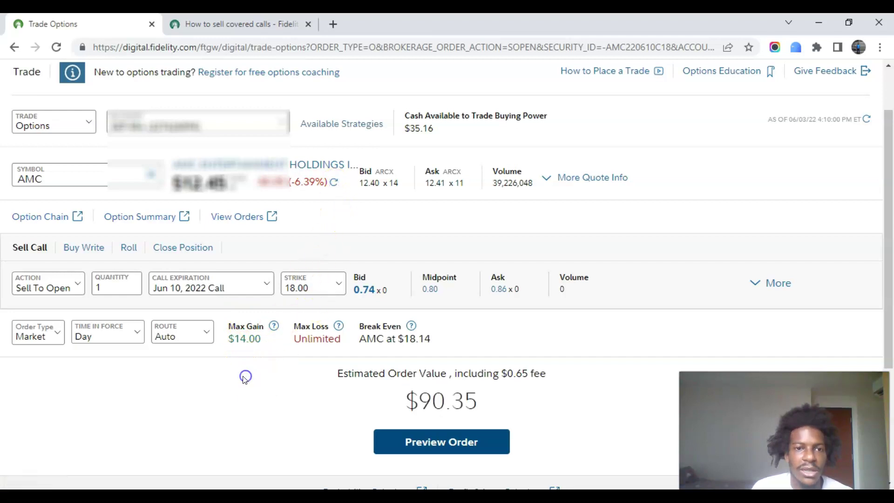
click(58, 333)
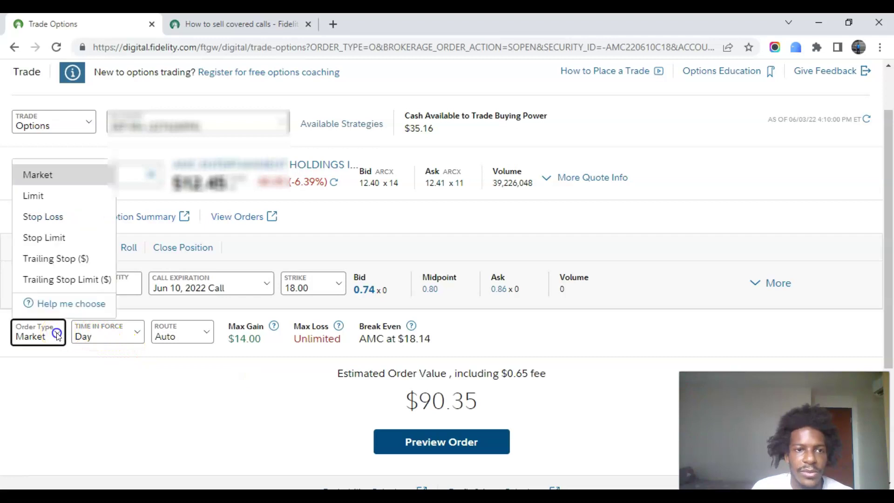
click(70, 176)
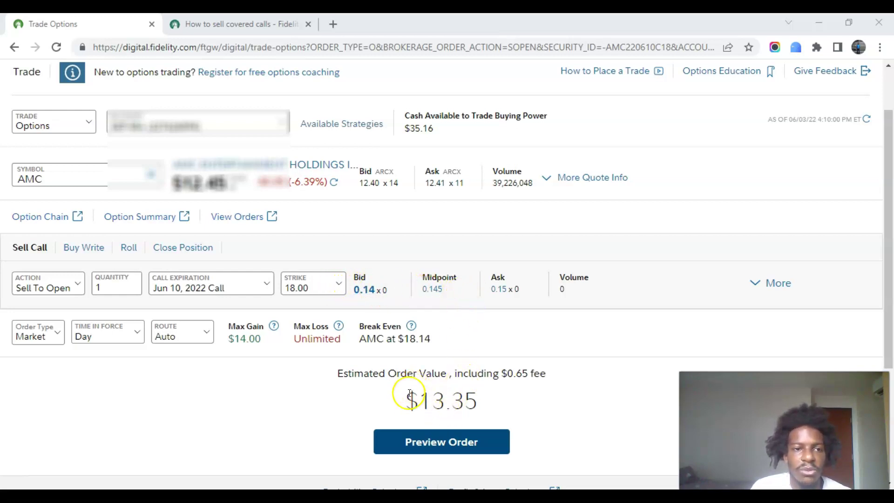
Change the order type to Limit, set the limit price to the 0.14 bid and review the estimated order value.
click(44, 333)
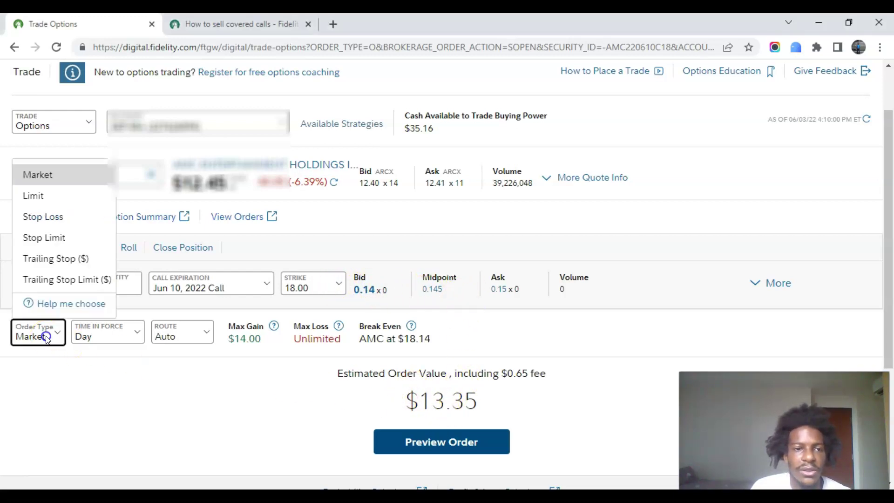
click(71, 195)
click(153, 336)
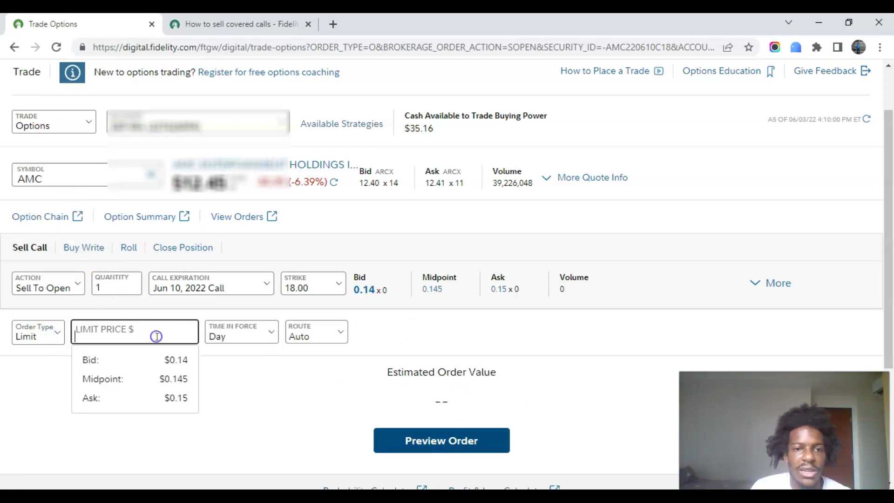
click(147, 388)
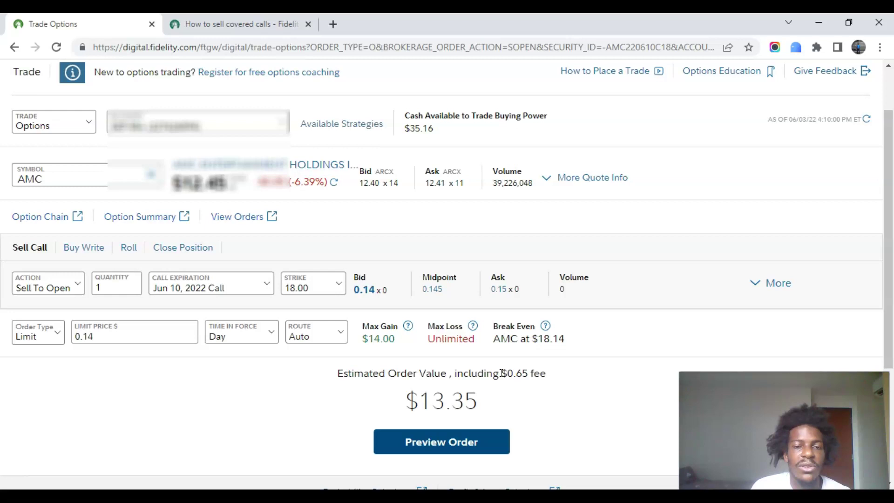
scroll(345, 452, up, 2)
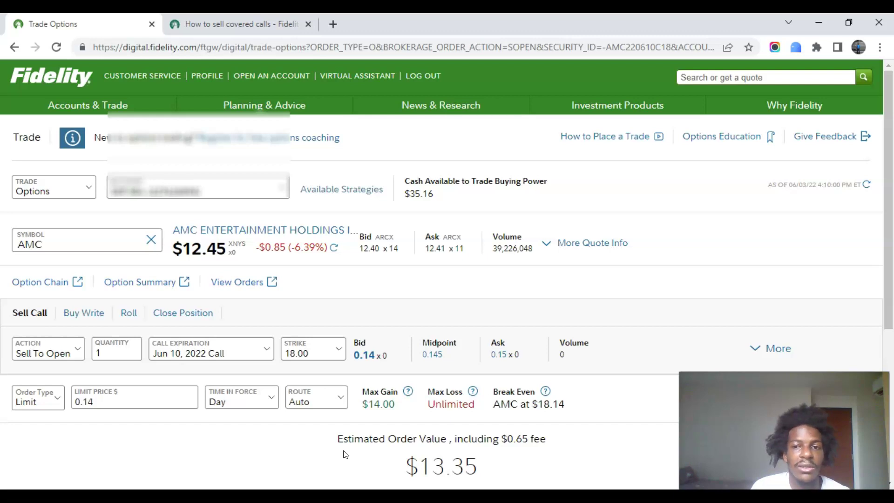
click(341, 455)
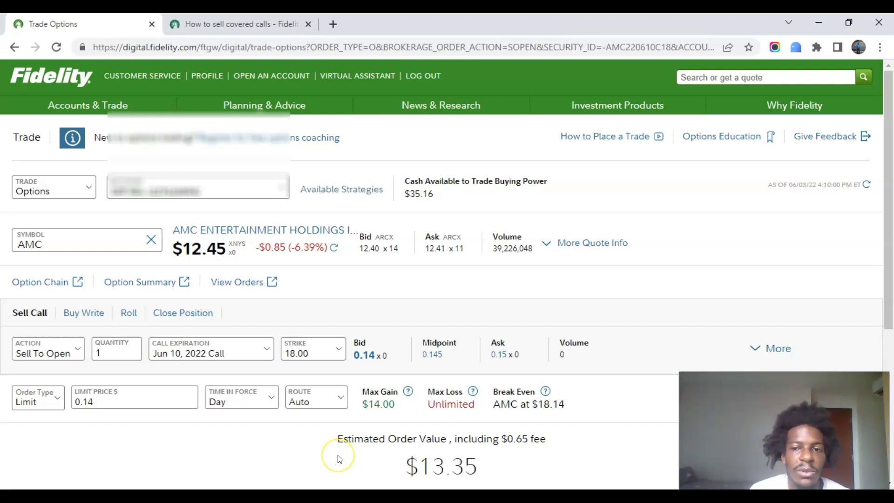
mouse_move(298, 288)
mouse_down()
mouse_move(331, 267)
mouse_move(328, 283)
mouse_up()
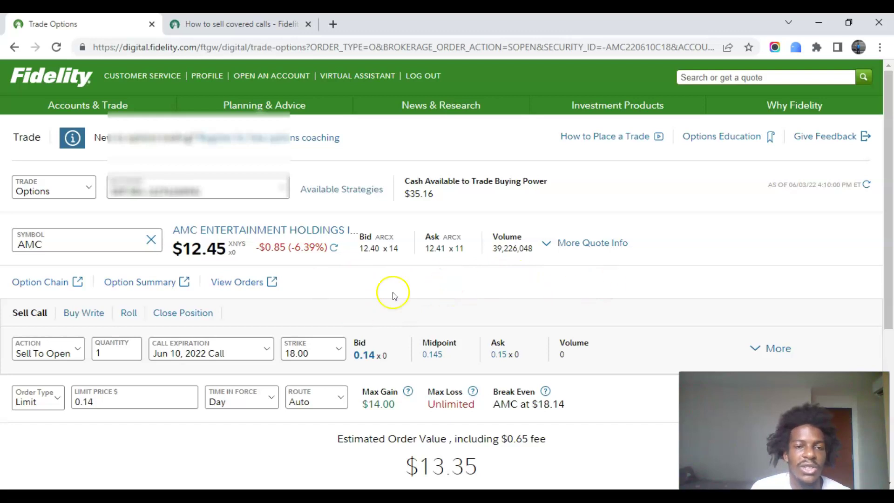
scroll(305, 343, down, 3)
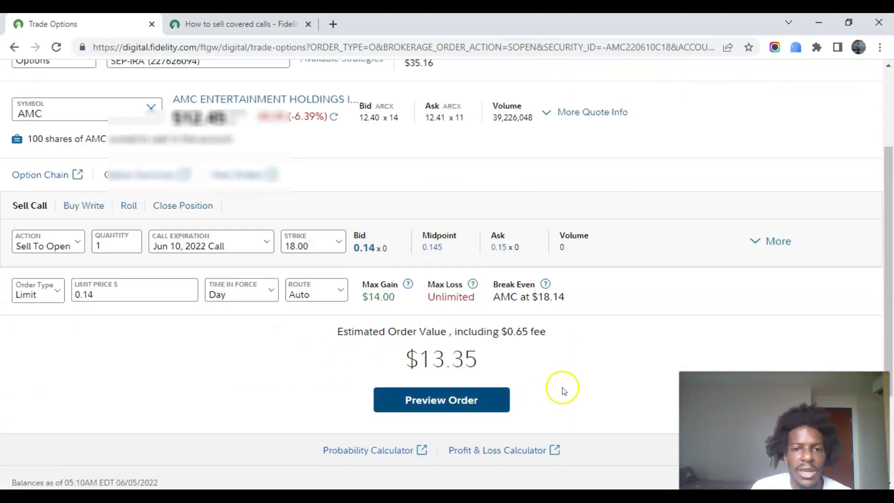
scroll(146, 337, up, 2)
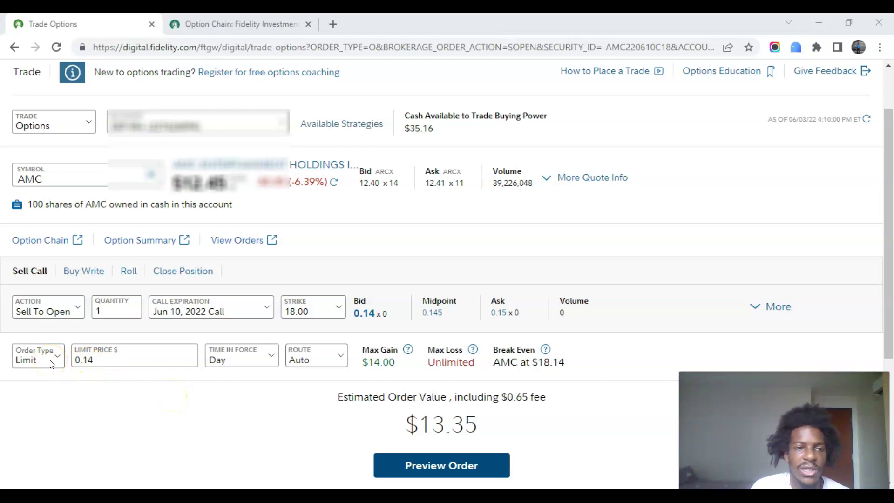
Review the available order types and order actions, keeping Limit and Sell To Open.
click(29, 361)
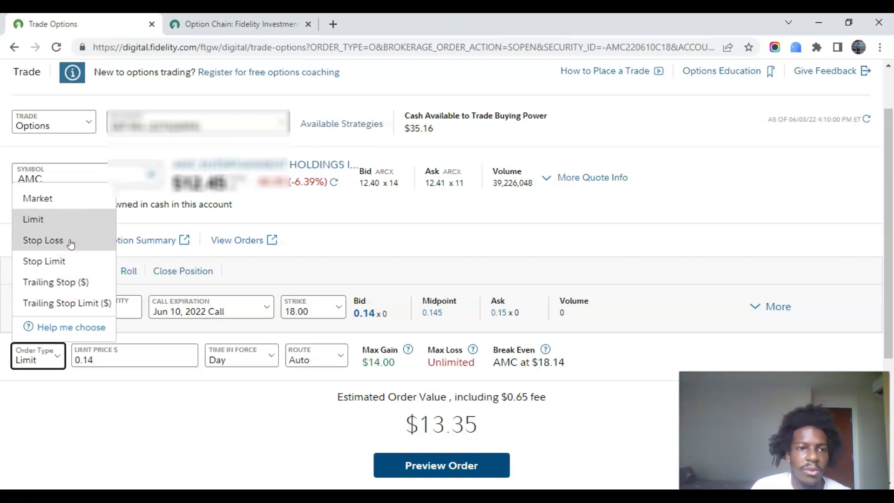
click(333, 250)
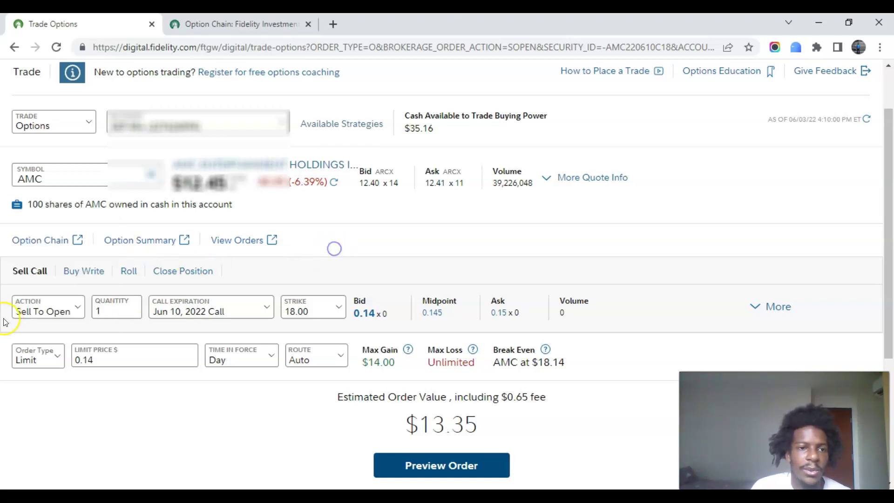
click(54, 312)
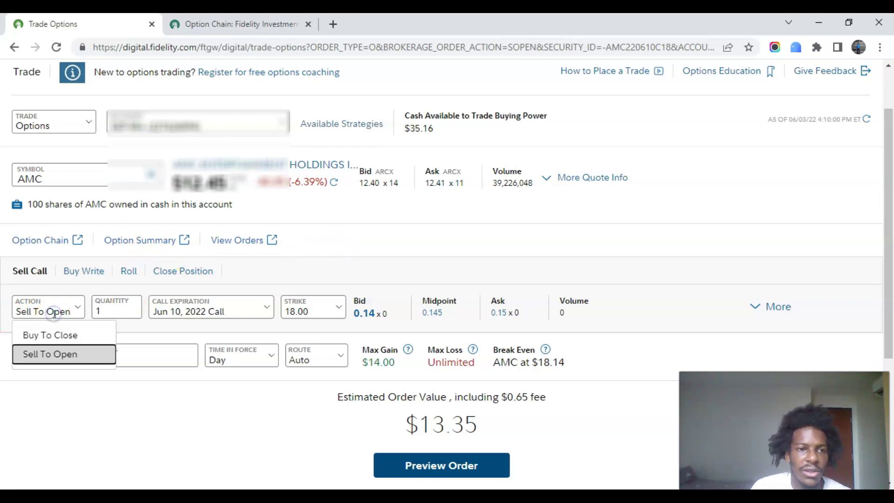
click(383, 218)
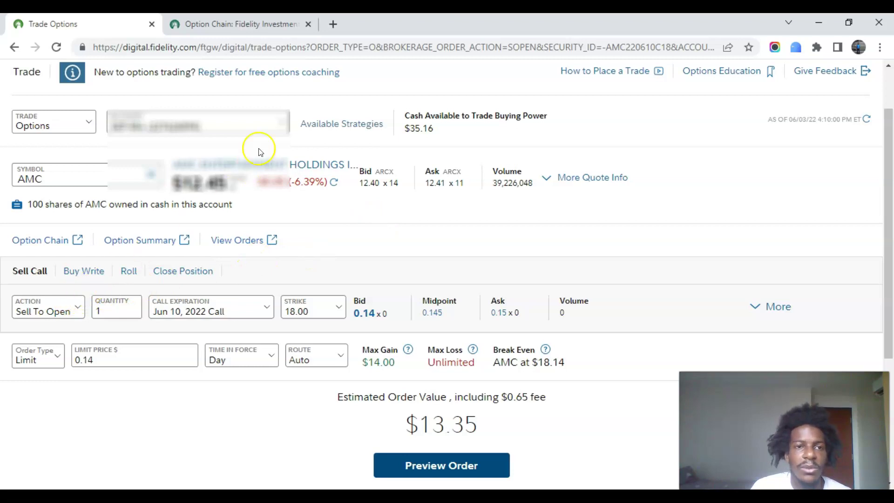
Look through the Jun 10 strikes in the AMC option chain and return to the trade ticket.
click(266, 26)
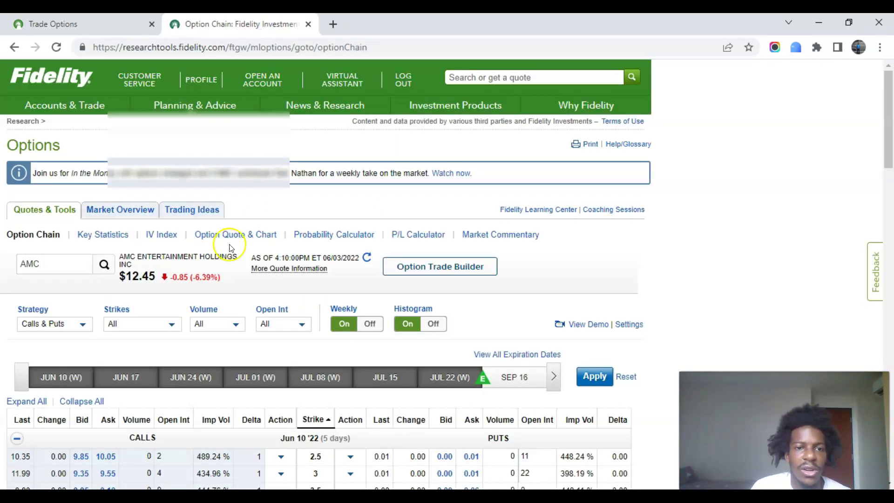
scroll(226, 239, down, 1)
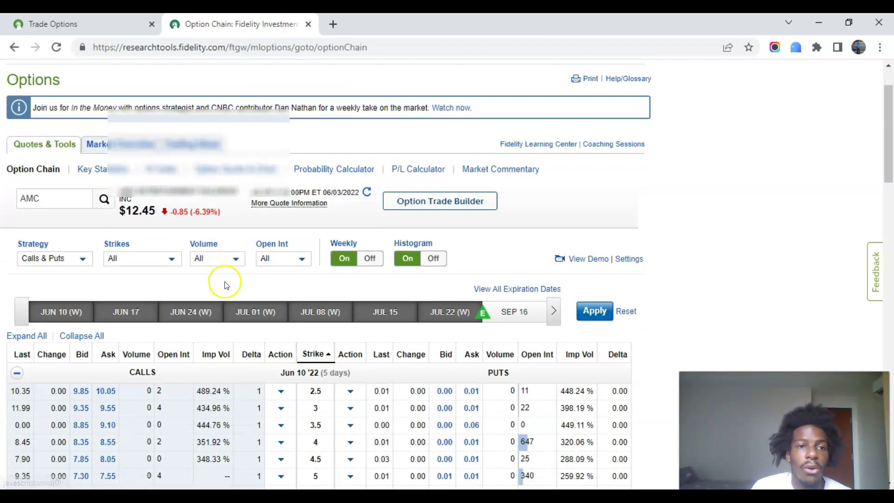
scroll(184, 312, down, 8)
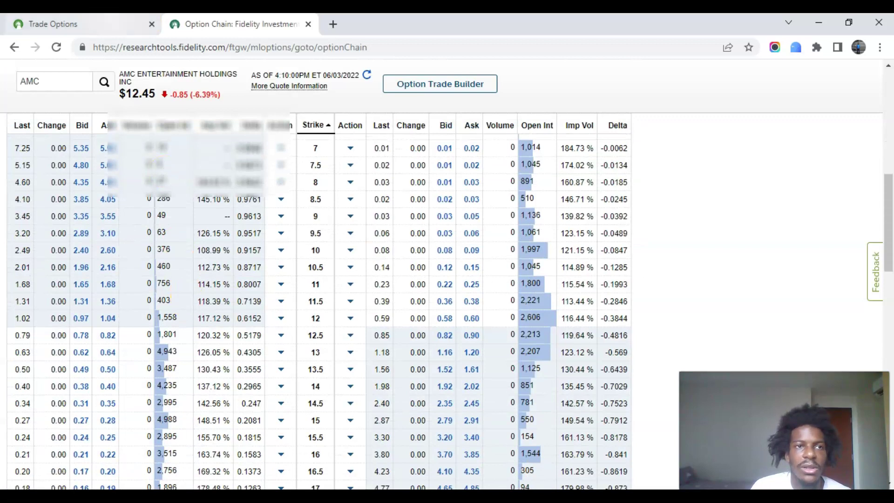
click(119, 28)
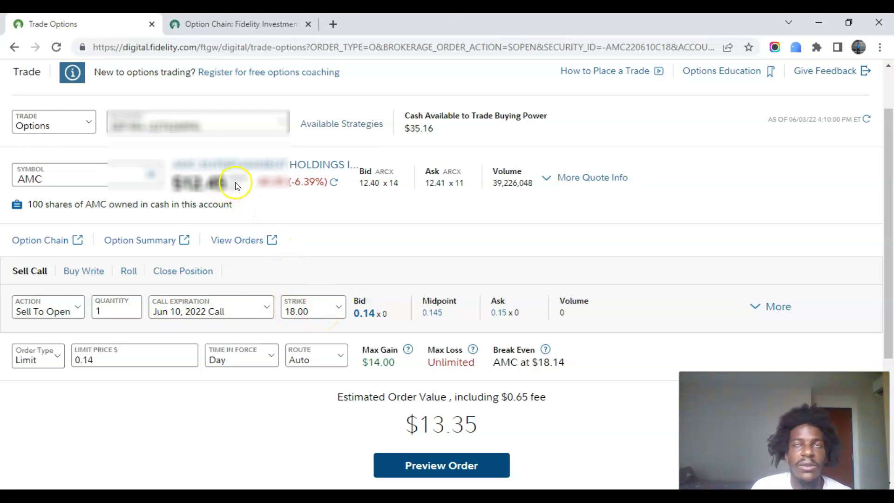
Examine the 18 strike call's delta and bid in the Jun 10 option chain against AMC's share price.
click(254, 21)
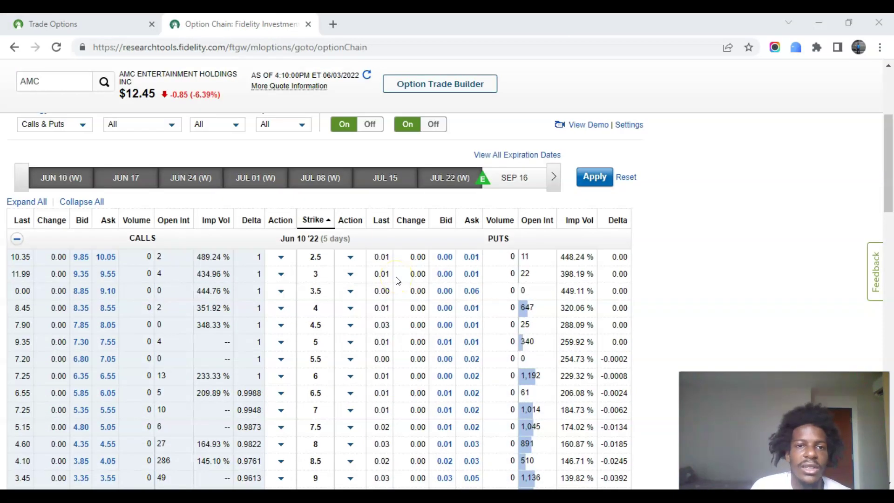
scroll(316, 268, down, 5)
scroll(307, 297, down, 2)
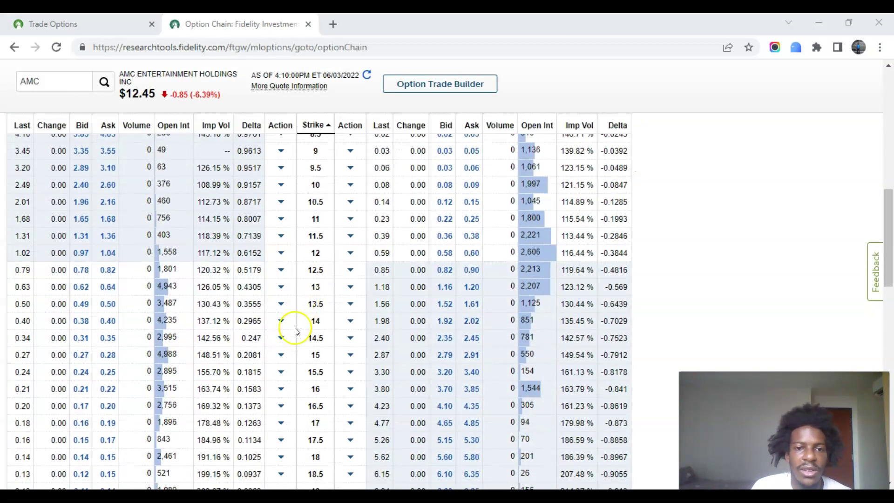
scroll(324, 396, down, 1)
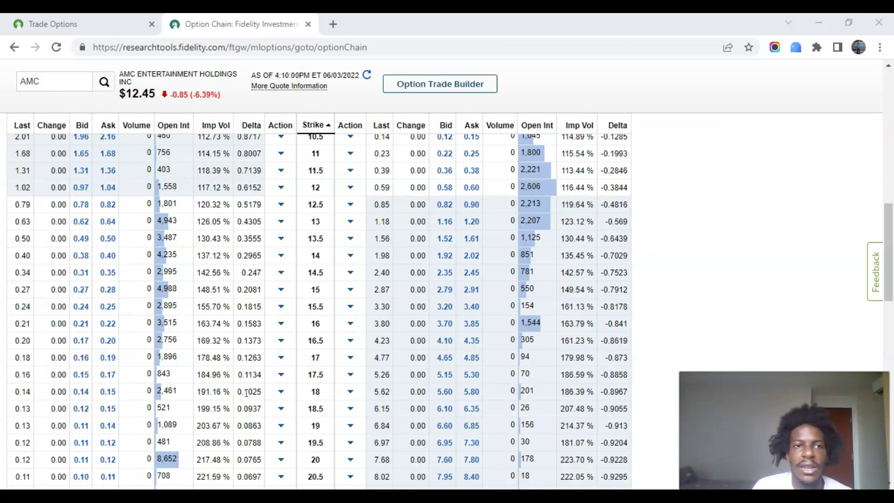
click(246, 393)
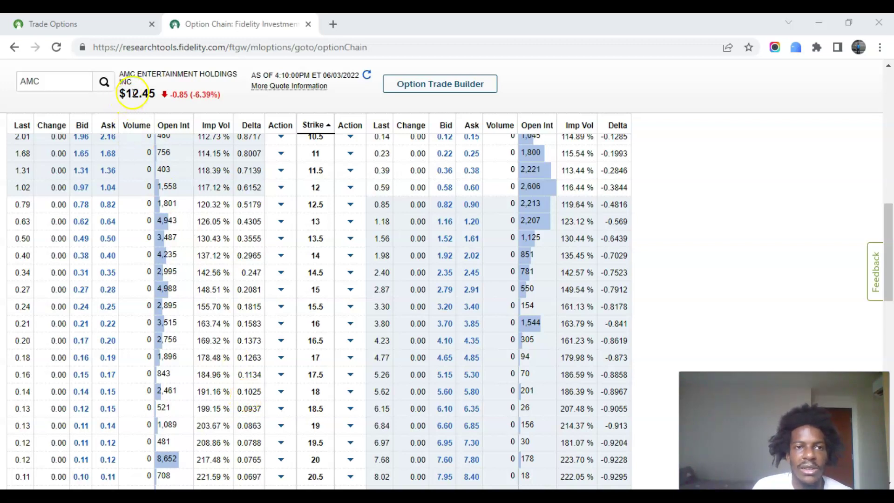
click(228, 328)
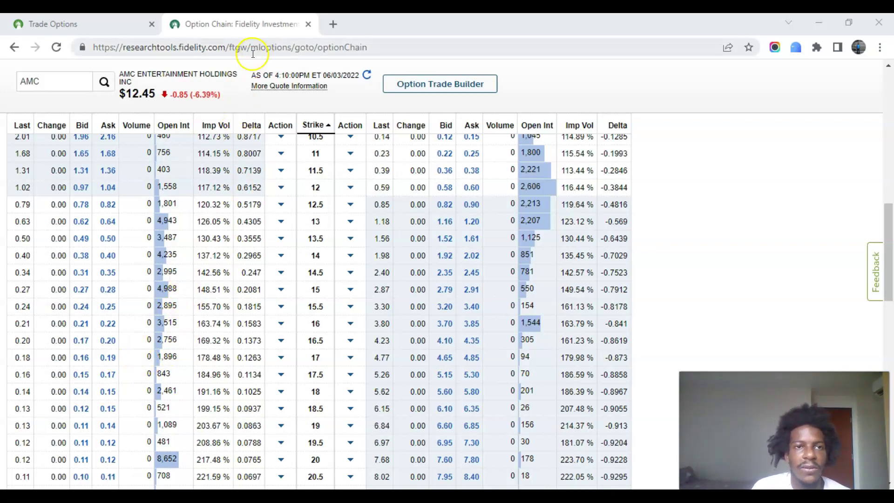
click(81, 391)
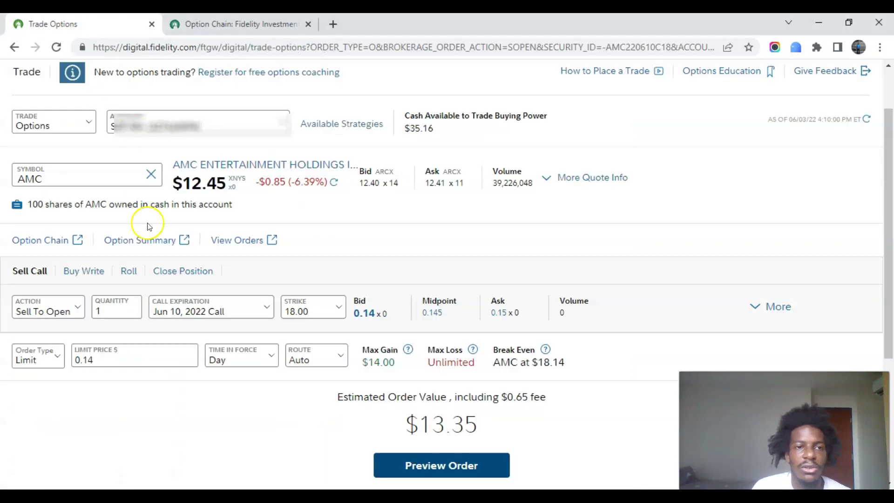
Try the Buy To Close action on the Jun 10 18.00 call and switch back to Sell To Open.
click(63, 311)
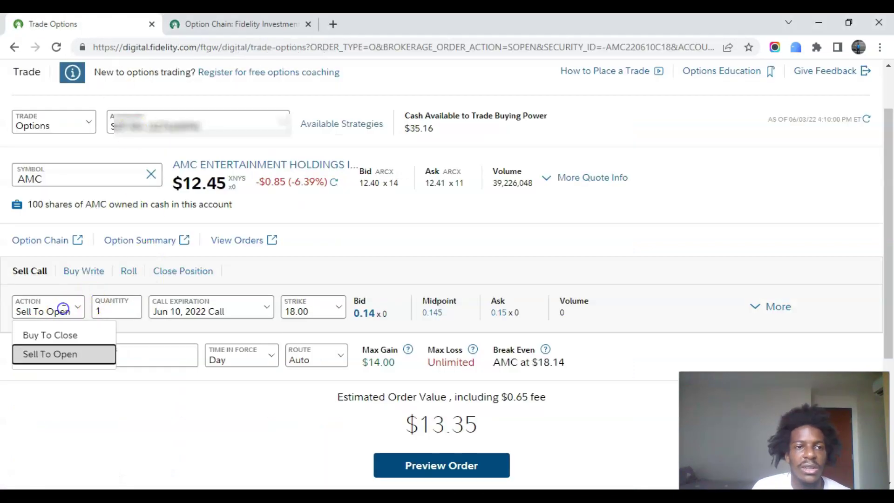
click(63, 336)
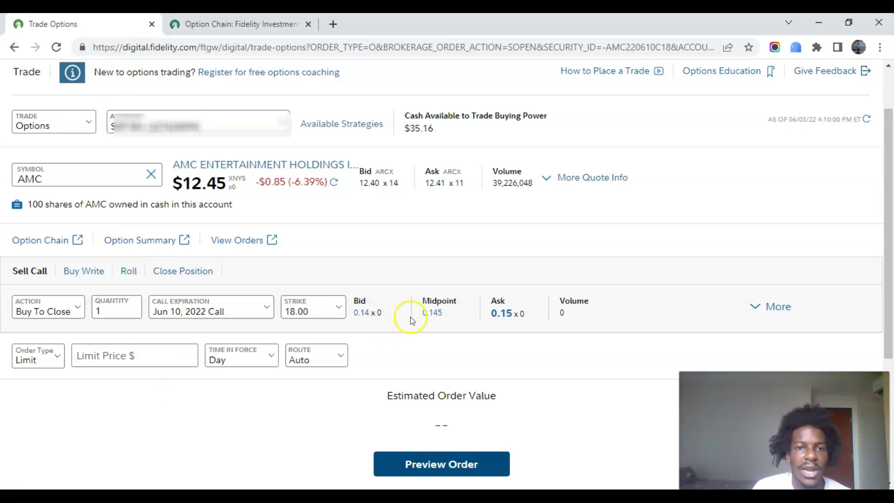
click(66, 311)
click(57, 351)
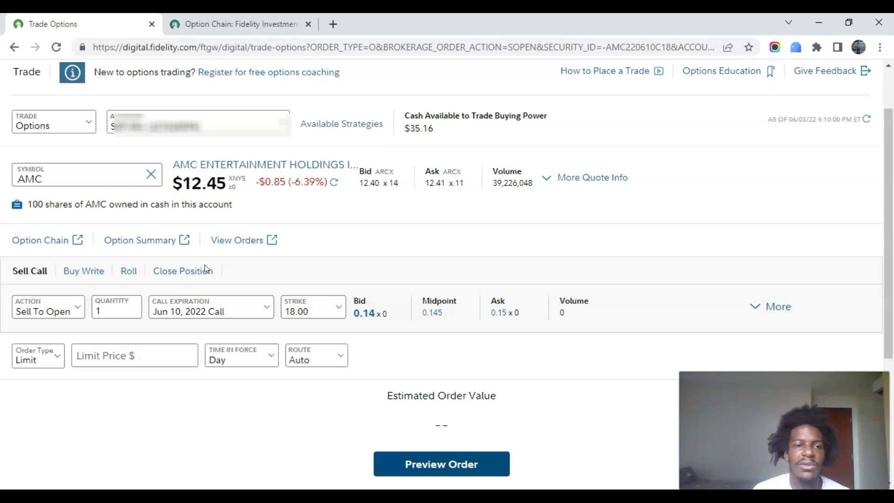
Check the 18 strike call in the option chain, set up a Buy To Close order at a 0.14 limit and review its estimated value.
click(239, 24)
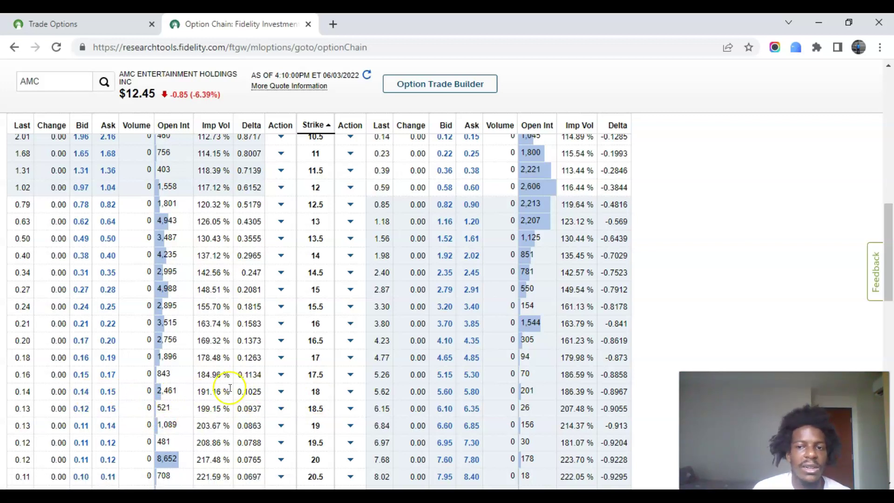
click(81, 393)
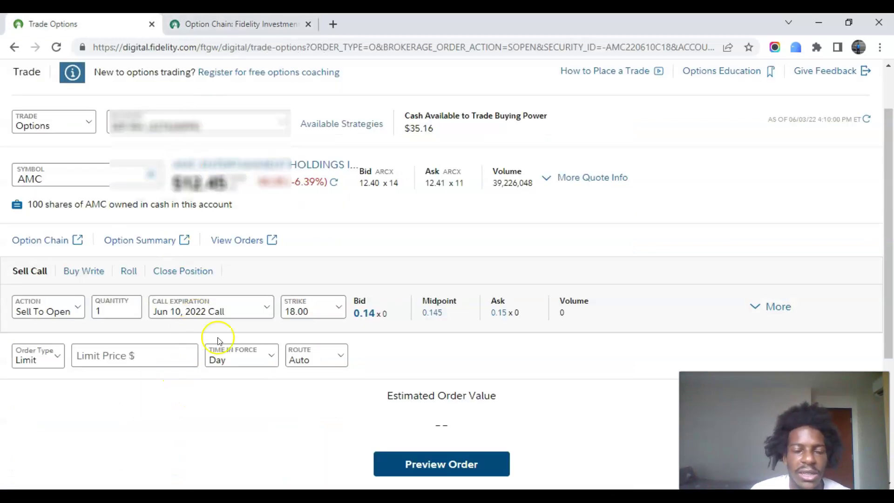
click(63, 310)
click(56, 336)
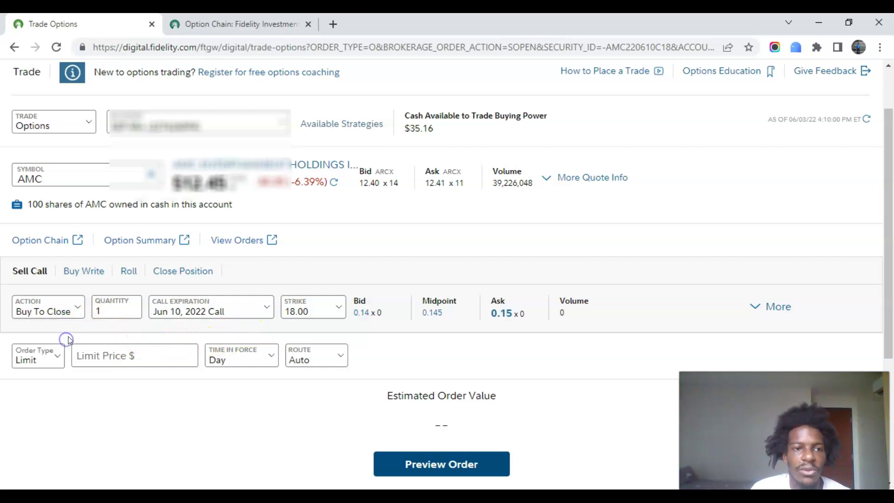
click(123, 355)
click(146, 402)
scroll(147, 403, down, 1)
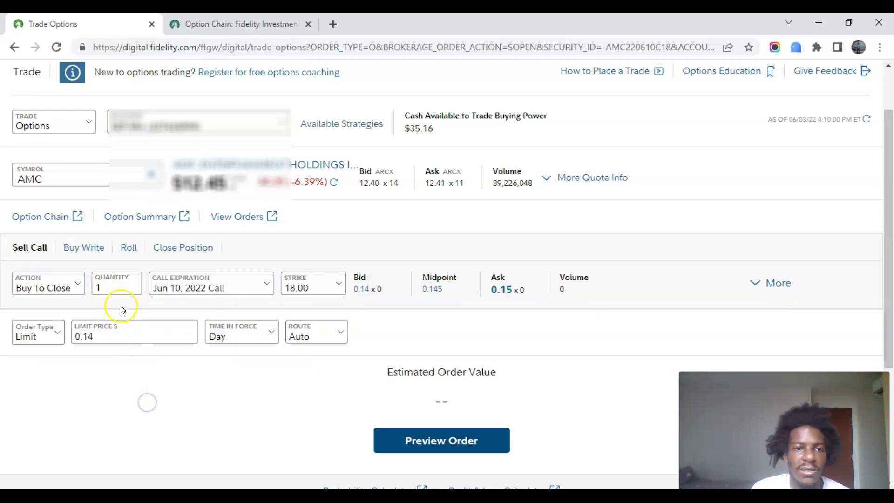
click(331, 399)
scroll(434, 445, up, 1)
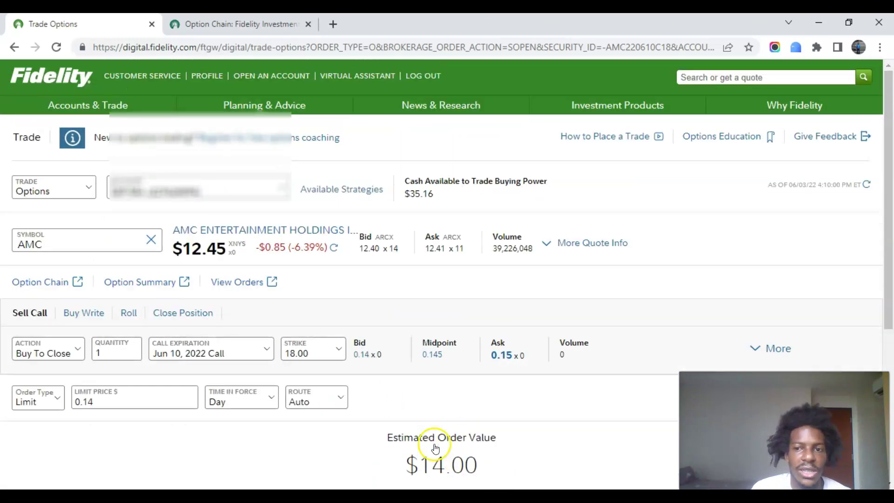
scroll(433, 444, down, 4)
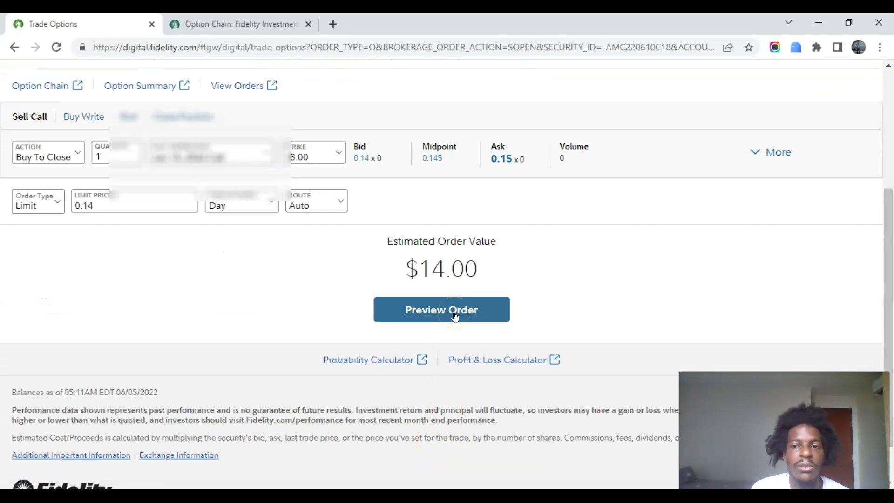
scroll(320, 379, up, 3)
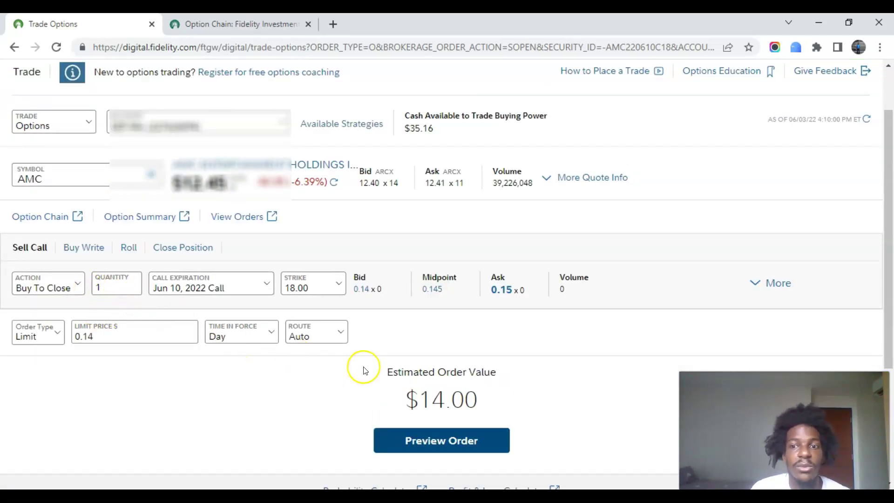
scroll(411, 390, up, 2)
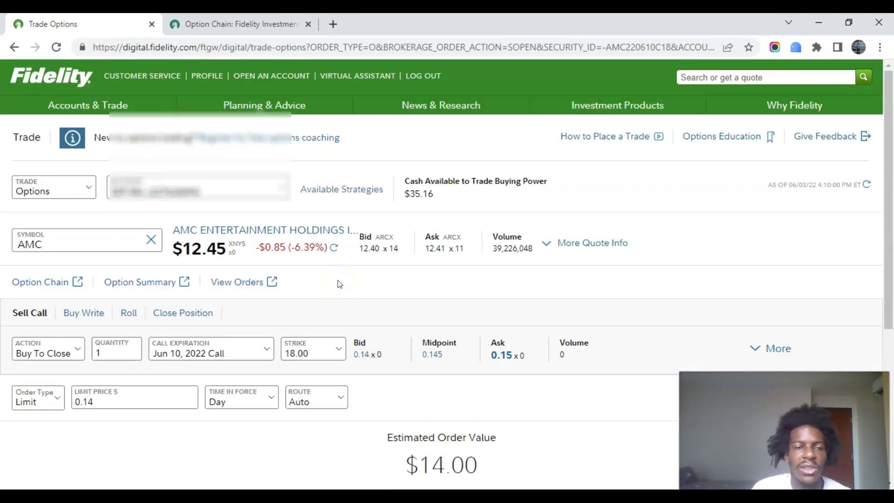
Return the order action to Sell To Open for the Jun 10 18.00 call.
click(49, 353)
click(47, 396)
scroll(189, 311, down, 2)
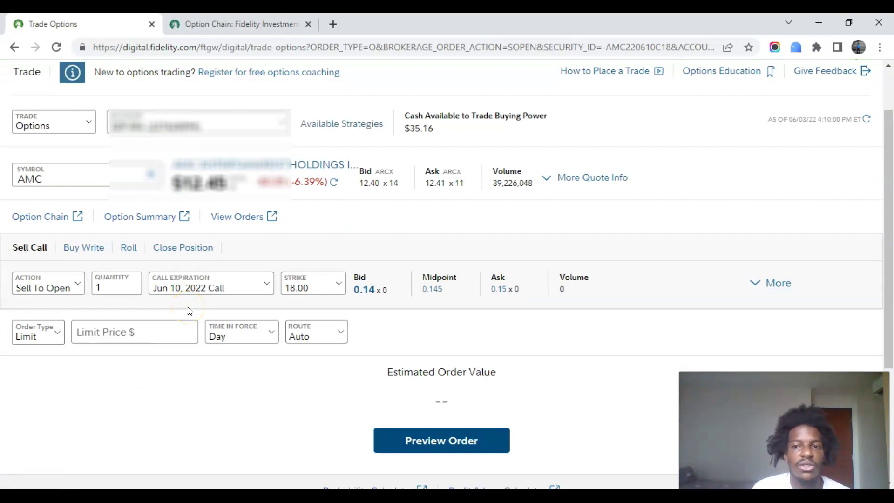
scroll(190, 311, up, 2)
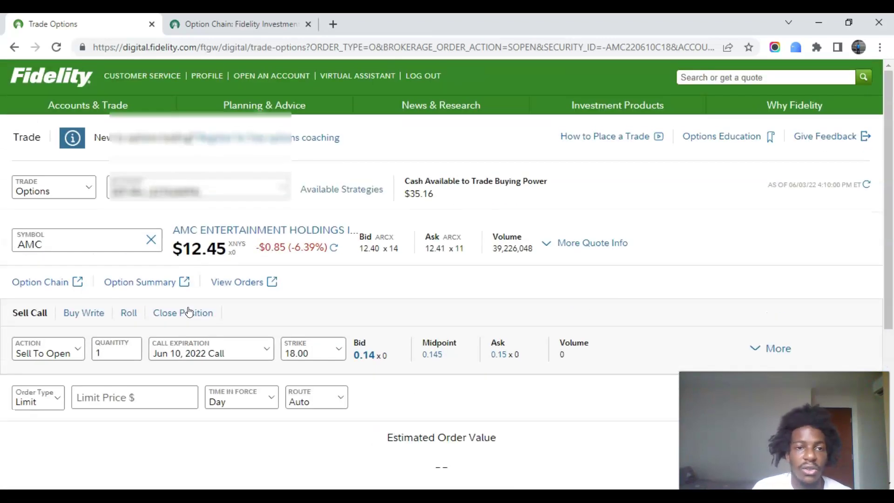